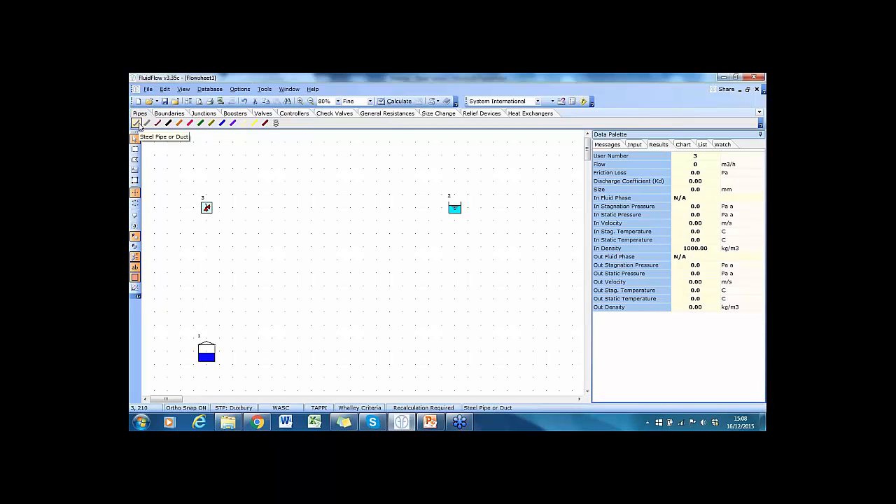
Connect the storage vessel to the relief valve and the valve to the outlet boundary with steel pipes, and display the pipe numbers.
click(136, 124)
click(210, 346)
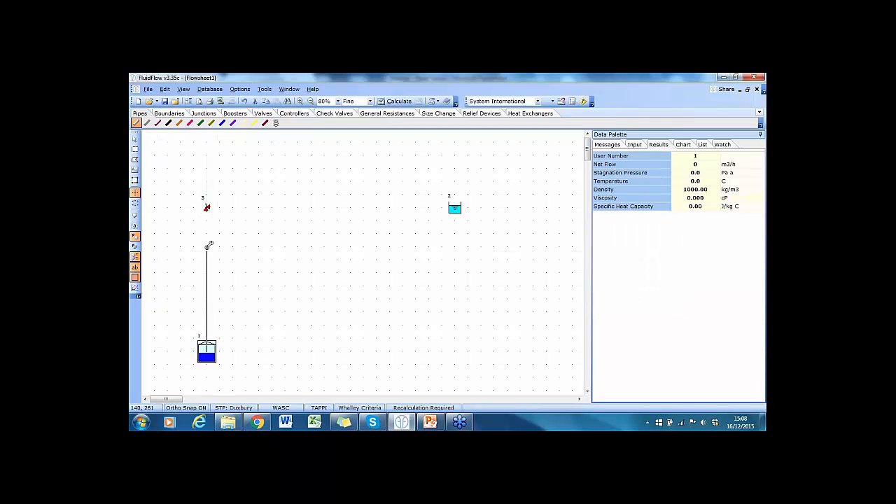
click(206, 208)
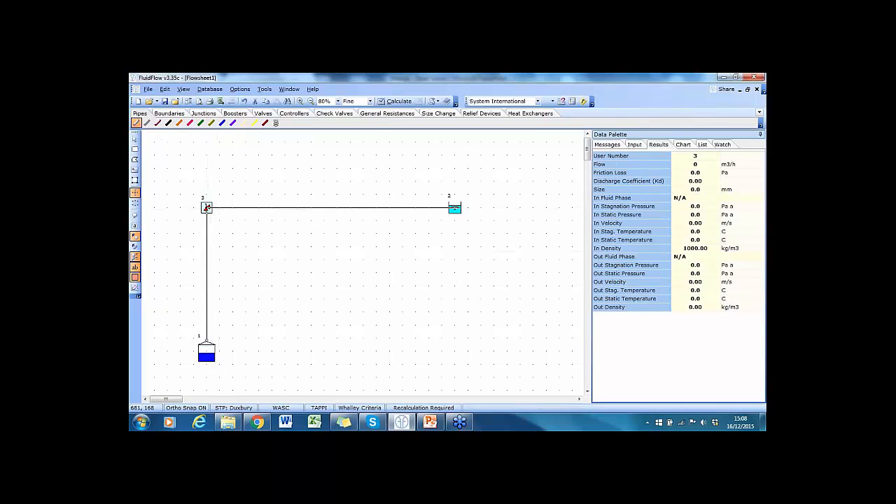
click(455, 207)
click(135, 247)
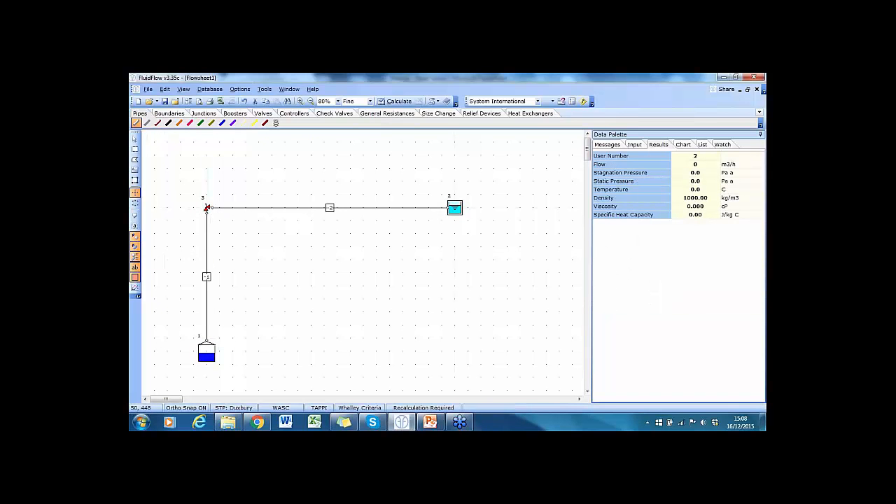
Show the input properties of the storage vessel (element 1).
click(635, 144)
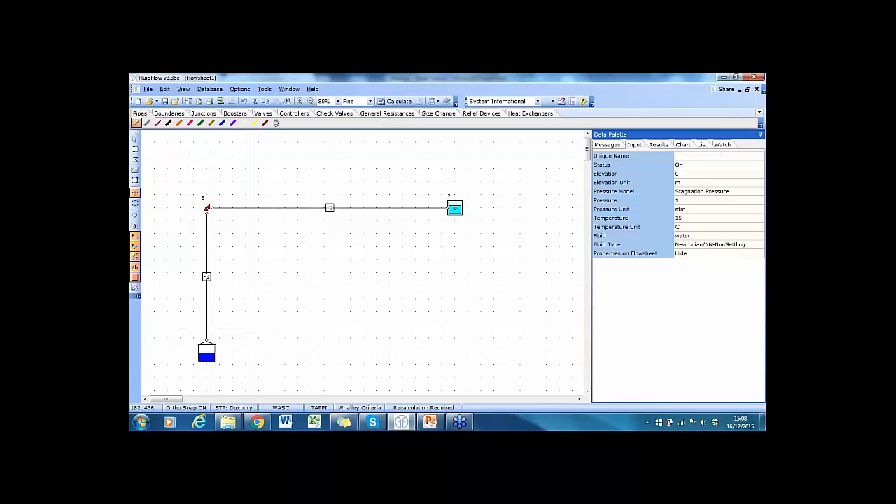
click(135, 139)
click(206, 354)
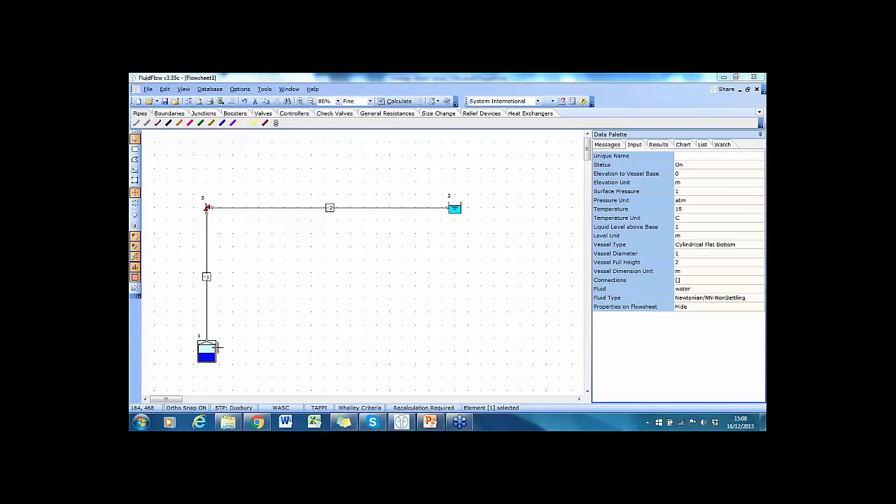
Browse the list of fluids available for the storage vessel without changing the selection.
click(707, 289)
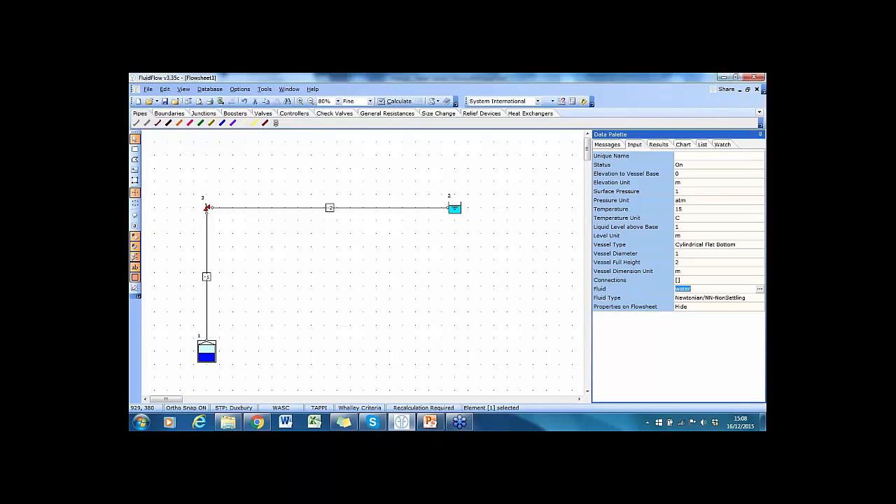
click(759, 288)
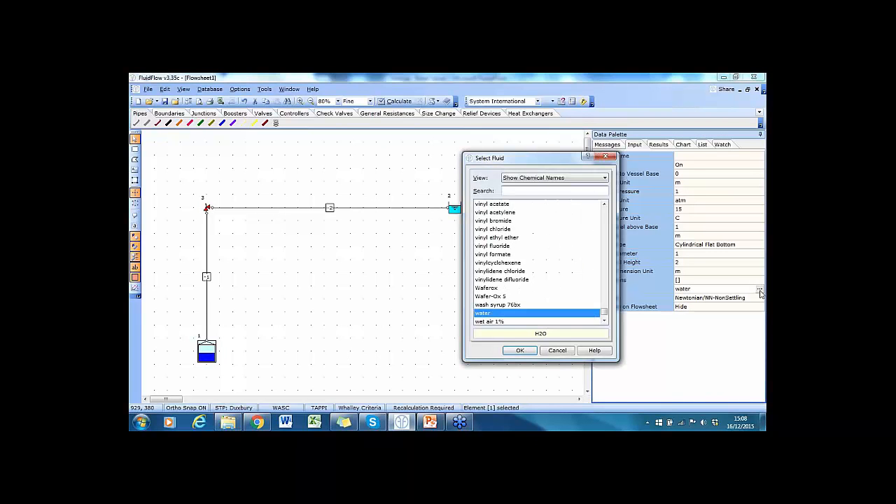
drag(605, 312, 605, 288)
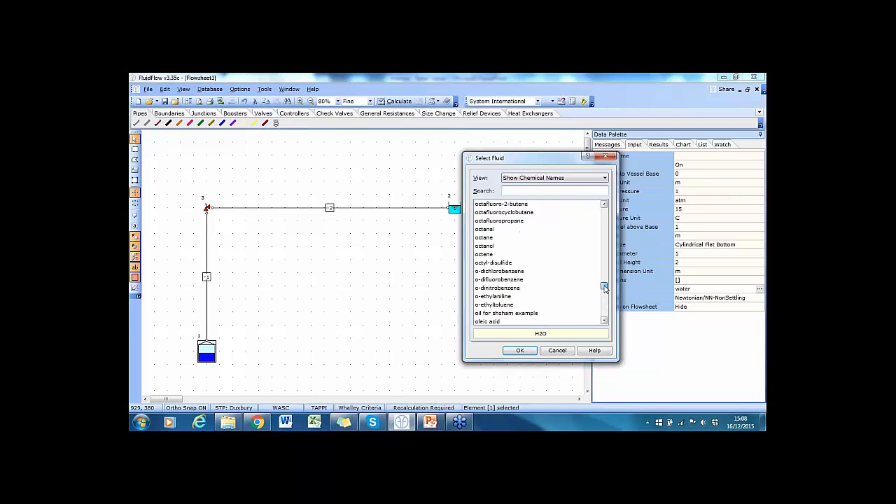
click(557, 350)
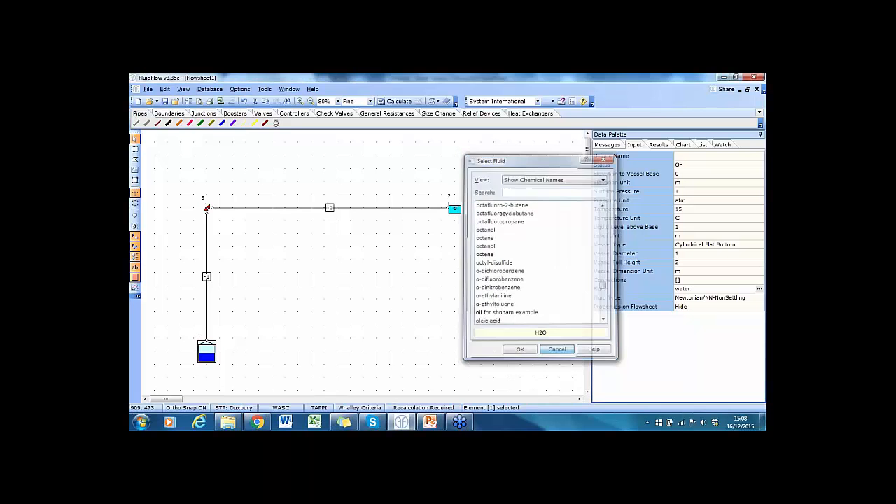
Create a new fluid mixture named Webinar Mix in the fluids database.
click(209, 88)
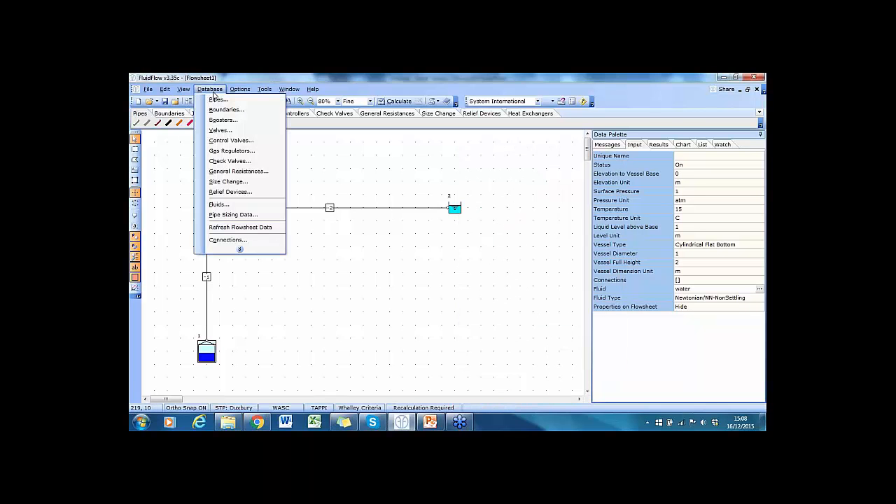
click(227, 207)
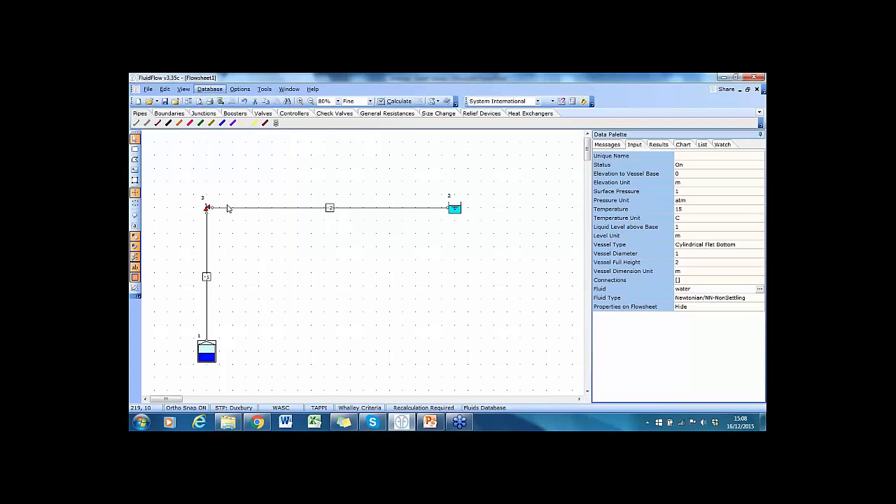
click(333, 350)
text(Webinar Mix)
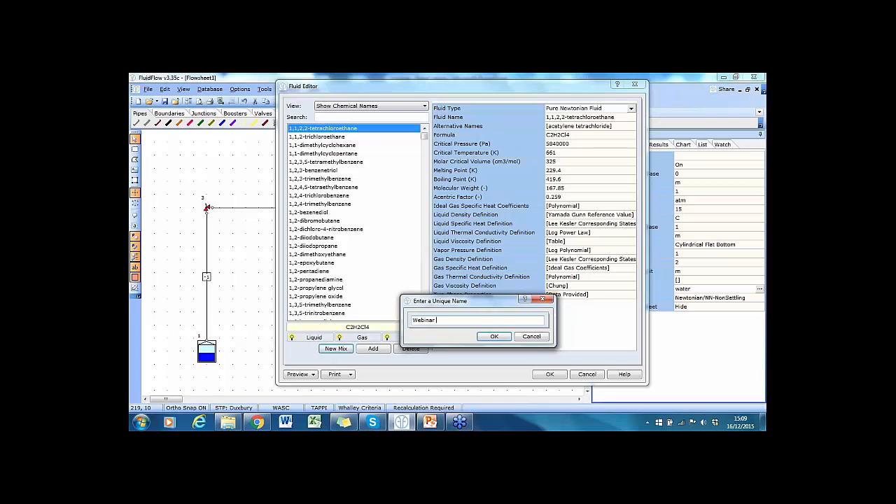
click(493, 337)
Keep the mixture defined by weight %, disallow phase change and fix its state to gas phase only.
click(510, 111)
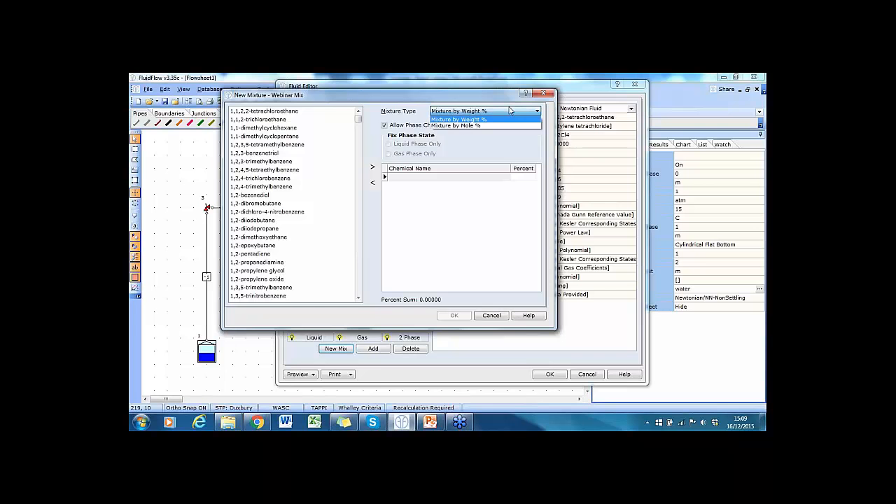
click(510, 110)
click(385, 126)
click(388, 153)
Add butane and pentane as the components of the Webinar Mix.
click(268, 171)
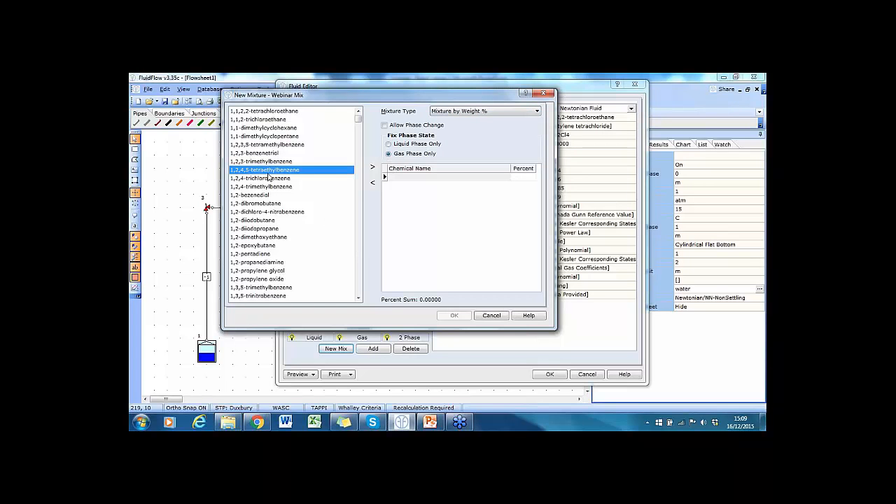
text(bu)
scroll(274, 176, down, 4)
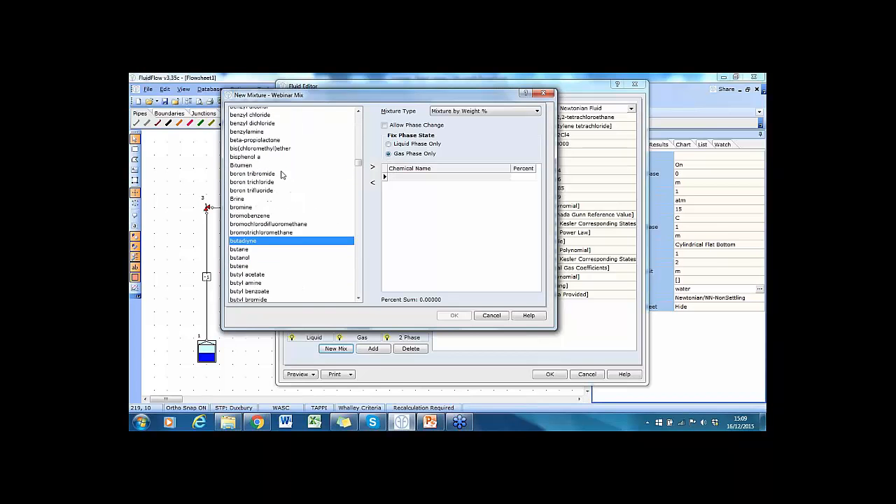
double_click(246, 204)
text(pen)
scroll(274, 210, down, 3)
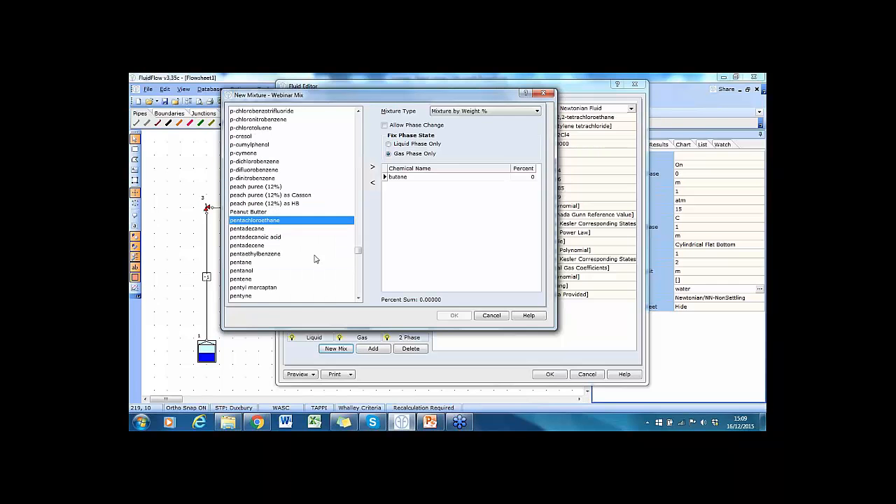
double_click(253, 263)
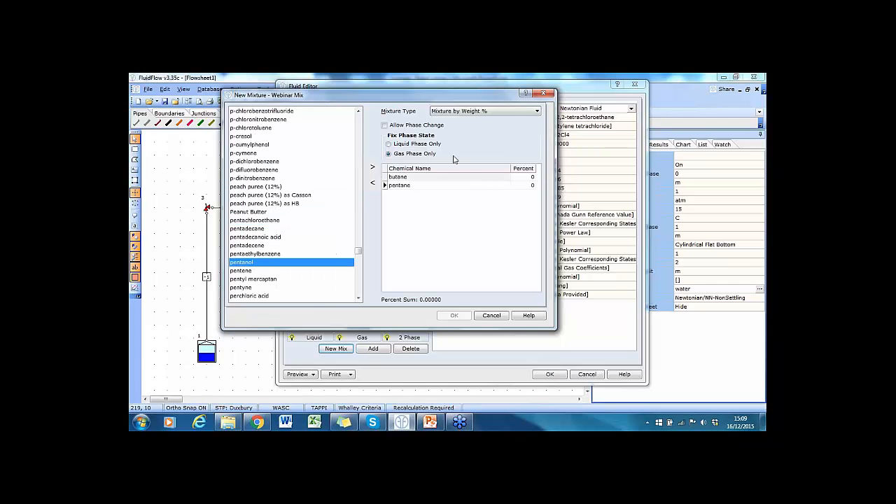
Set the mixture to 48 percent butane and 52 percent pentane, and save it to the fluids database.
click(523, 176)
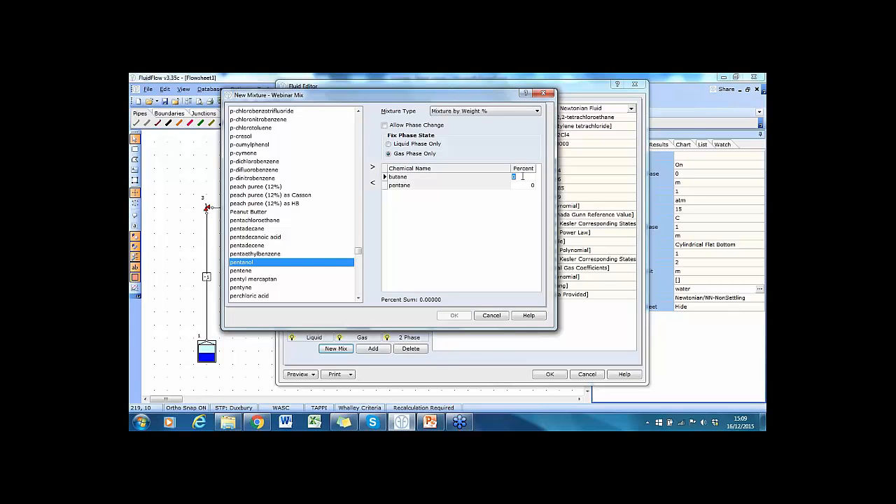
text(48)
key(Down)
text(52)
key(Up)
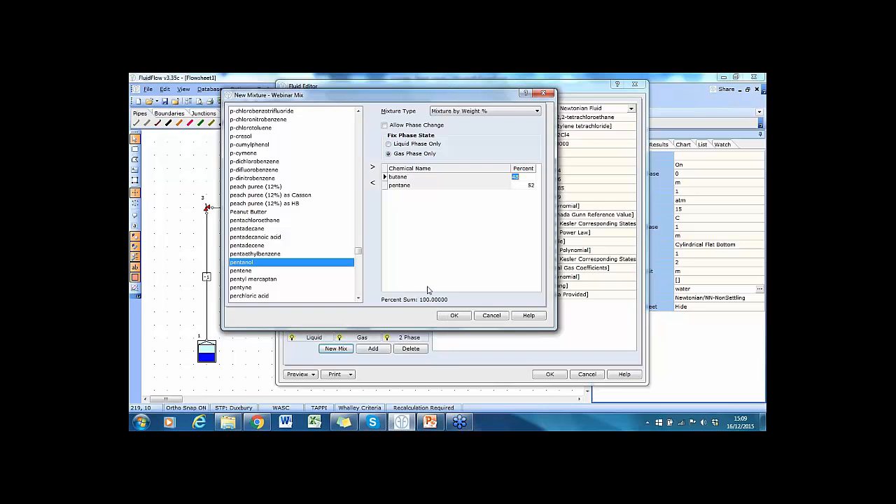
click(456, 316)
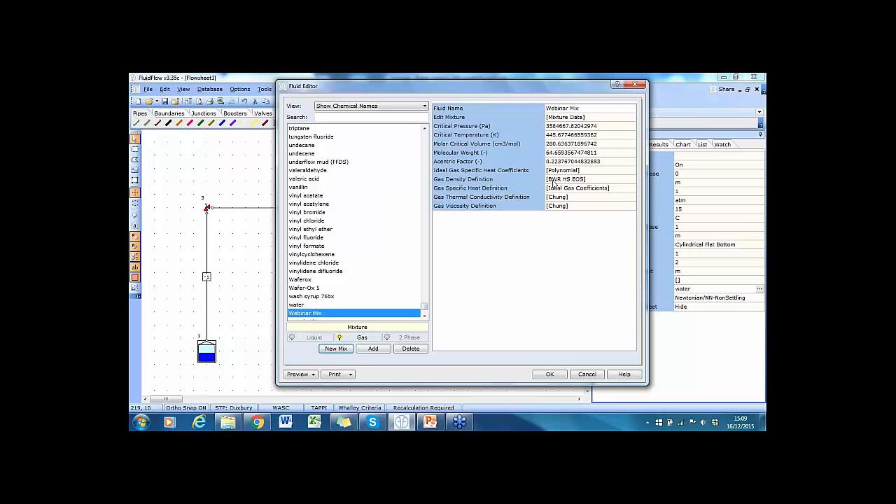
click(550, 374)
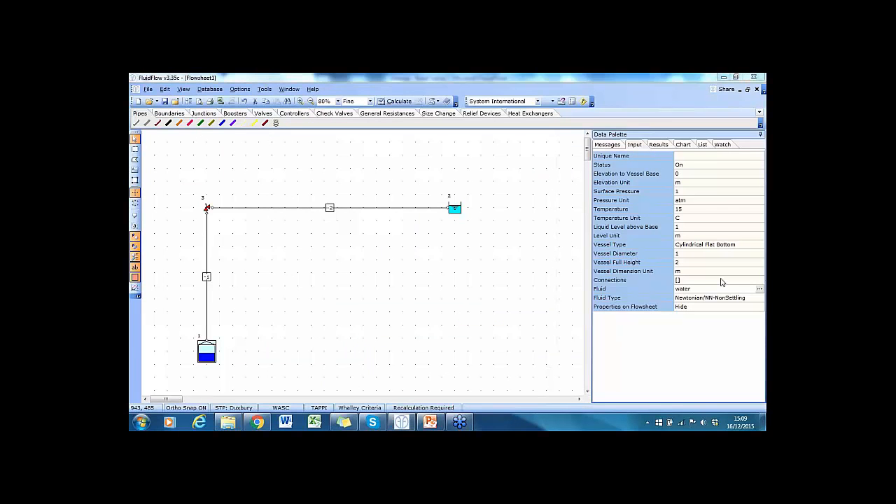
Assign Webinar Mix as the storage vessel's fluid.
click(760, 289)
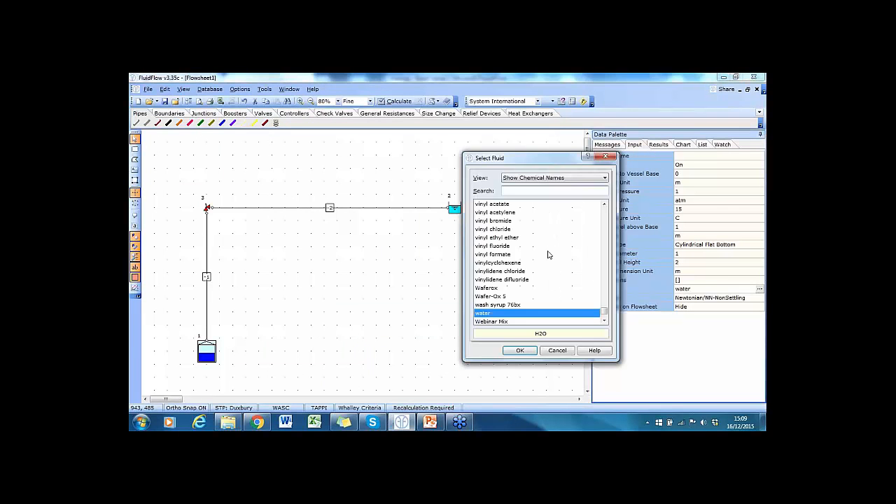
text(web)
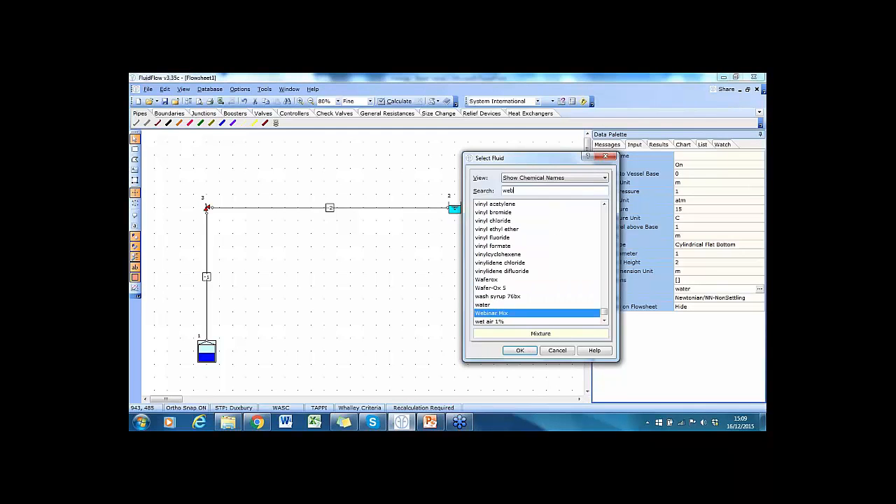
double_click(501, 313)
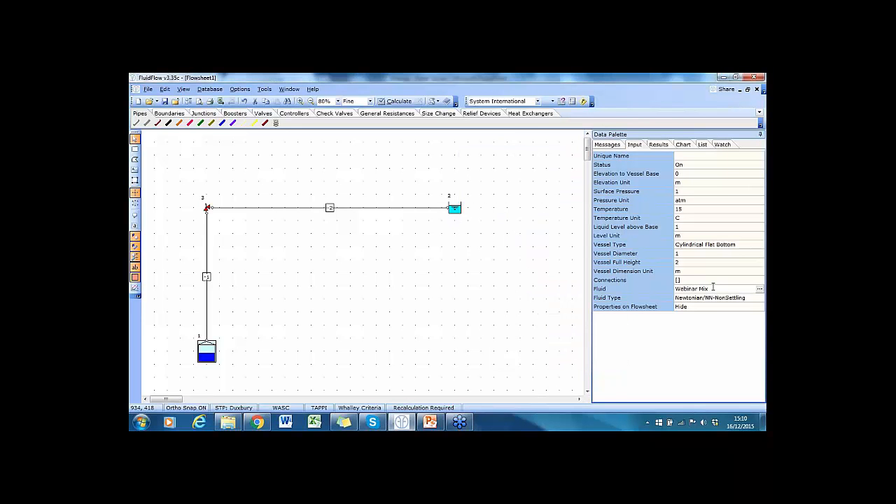
Set the storage vessel's surface pressure to 97.2 psi a.
click(695, 192)
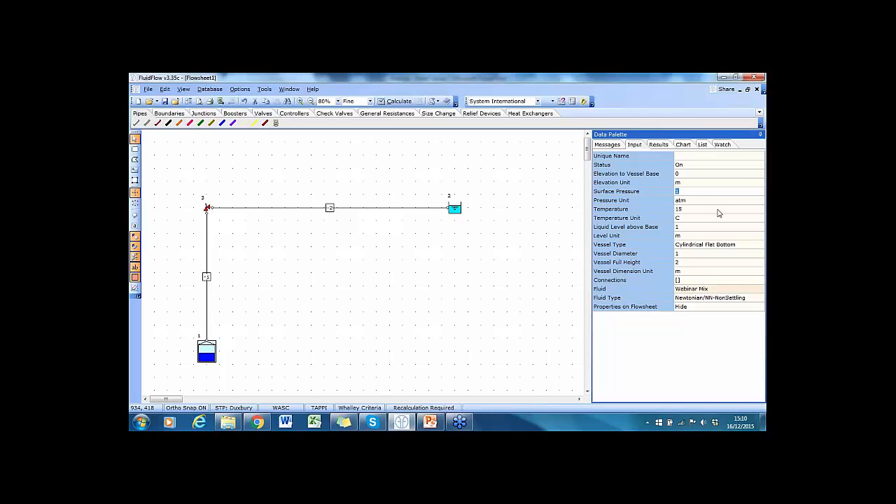
text(97.2)
click(716, 202)
click(759, 201)
drag(761, 217, 761, 245)
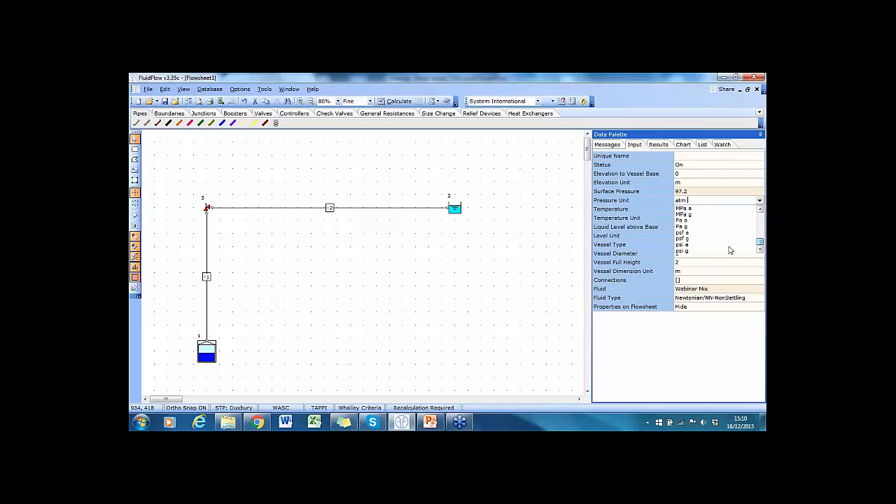
click(688, 244)
Set the storage vessel's temperature to 348 K and its vessel diameter to 1 m.
click(692, 211)
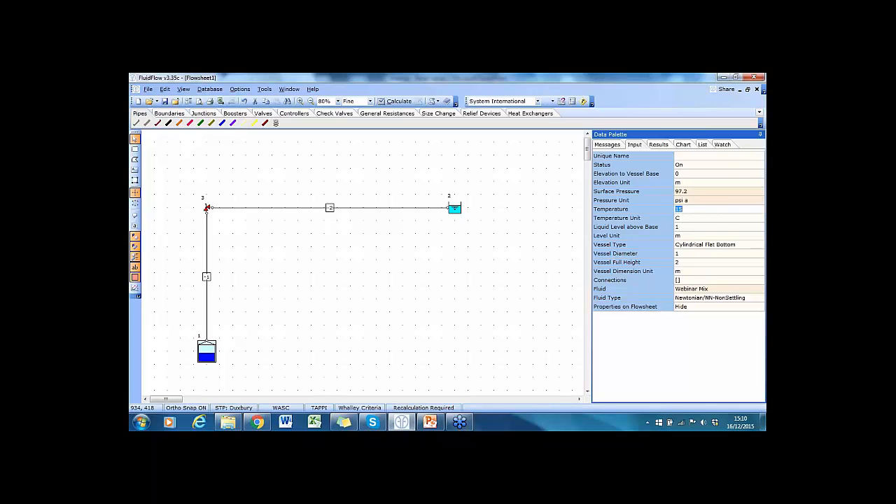
text(348)
key(Return)
click(759, 219)
click(684, 238)
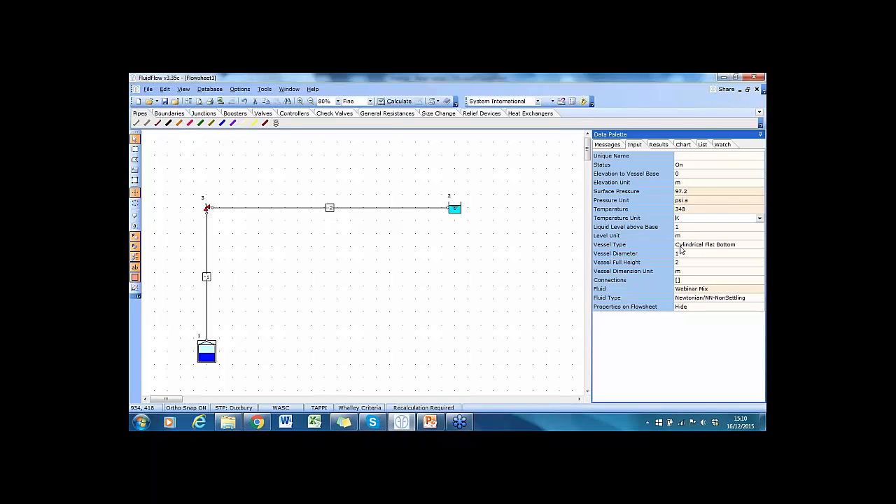
click(677, 254)
text(1)
Select the relief valve and review its options for pressure loss model and overpressure allowance.
click(209, 209)
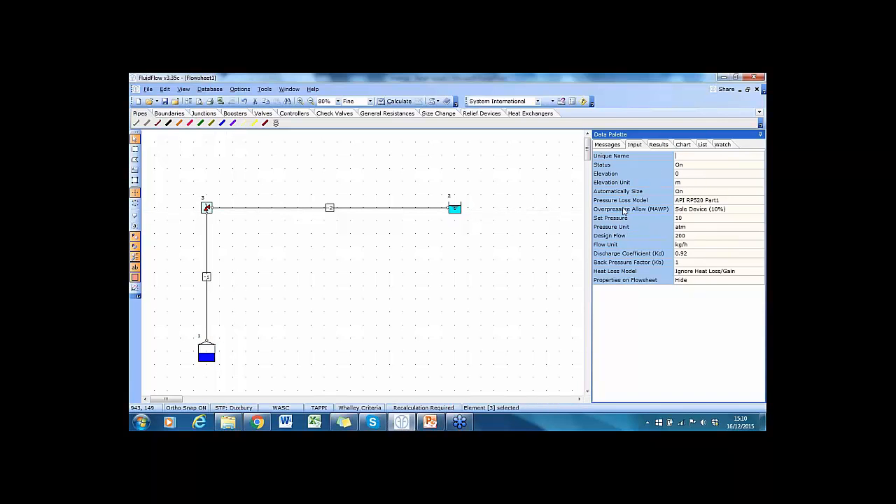
click(711, 204)
click(759, 200)
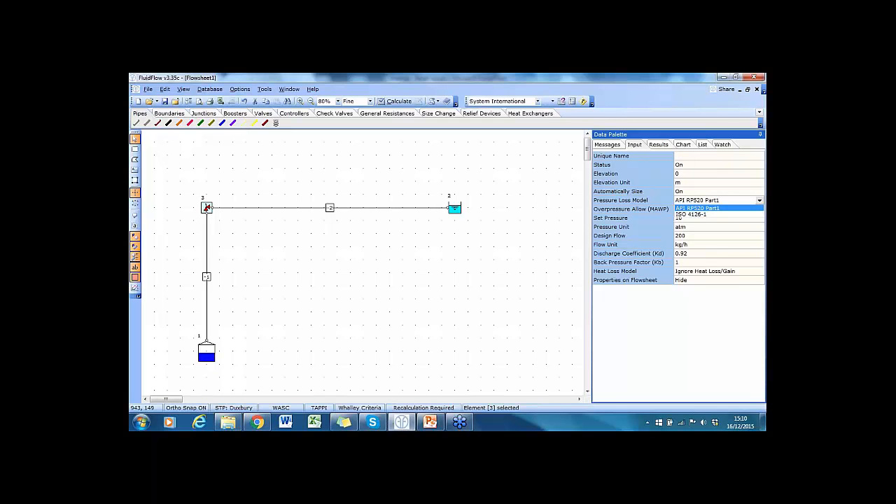
click(760, 200)
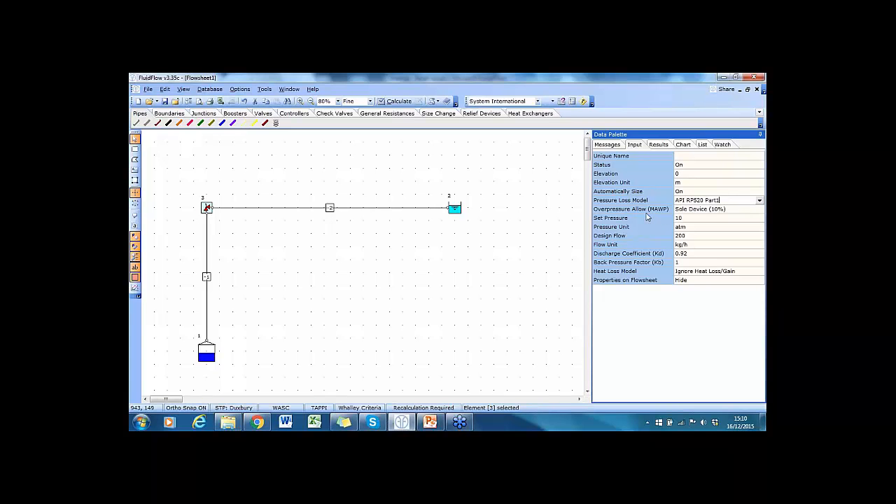
click(708, 210)
click(760, 211)
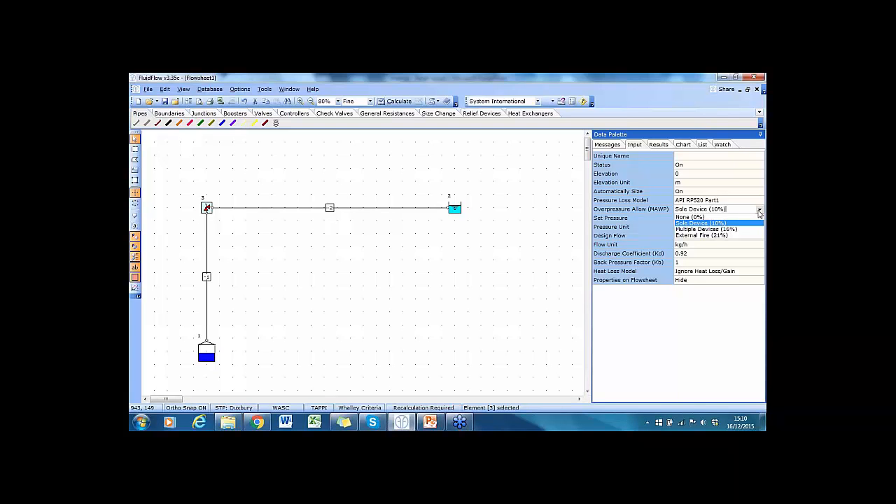
click(759, 211)
Set the relief valve's set pressure to 75 psi g.
click(688, 220)
text(75)
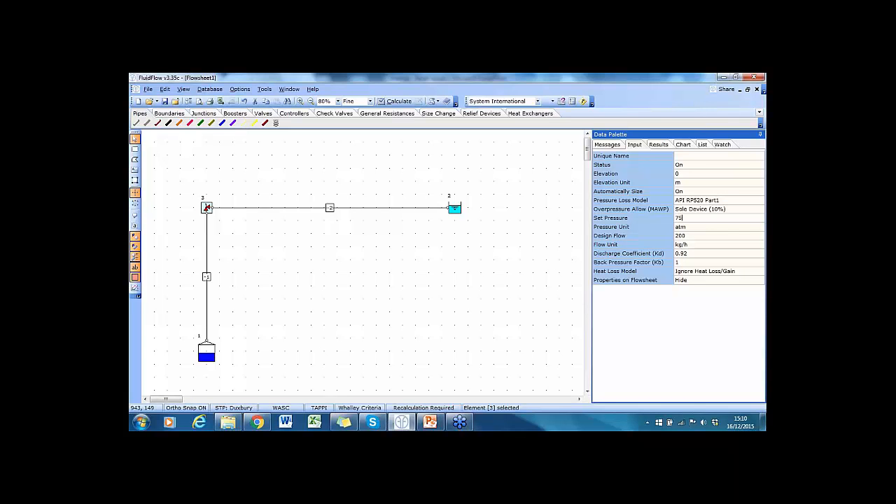
click(726, 229)
click(759, 228)
drag(760, 242, 760, 277)
click(714, 278)
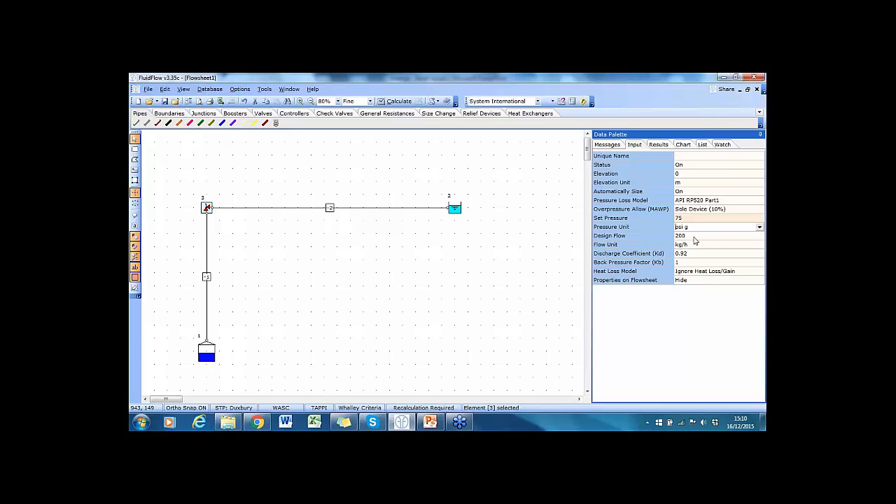
Set the relief valve's design flow to 53500 lb/h and its discharge coefficient (Kd) to 0.975.
click(697, 236)
text(535)
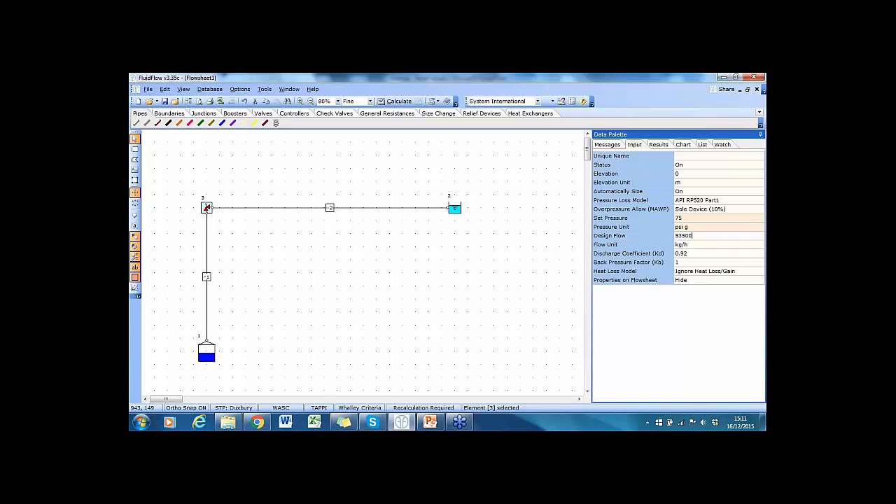
click(733, 245)
click(760, 245)
click(760, 293)
click(761, 282)
click(705, 288)
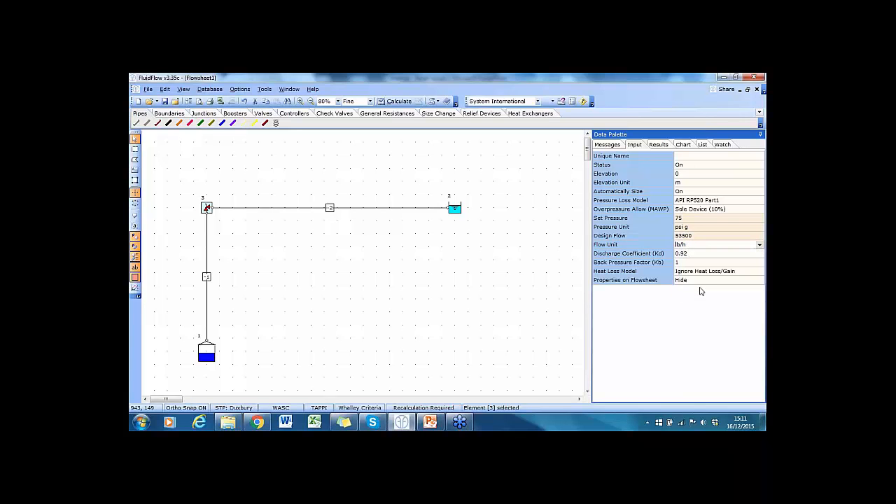
click(691, 255)
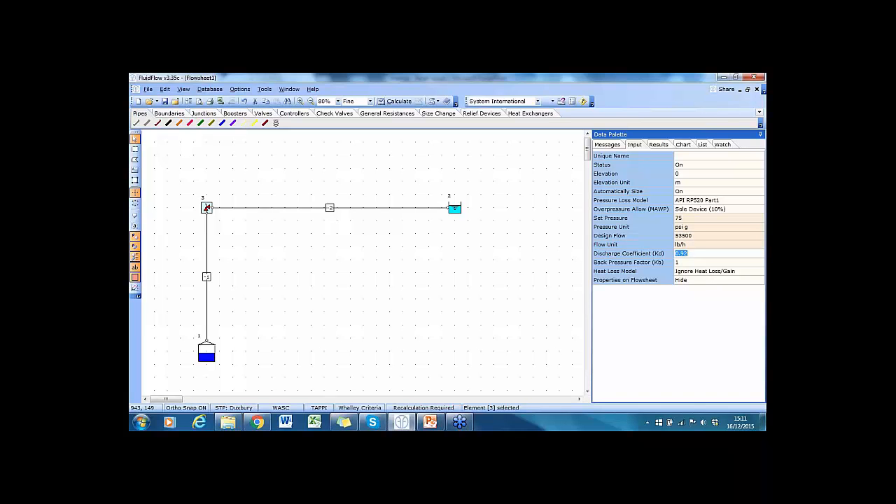
text(0)
Change the outlet boundary's pressure model to static pressure.
click(456, 208)
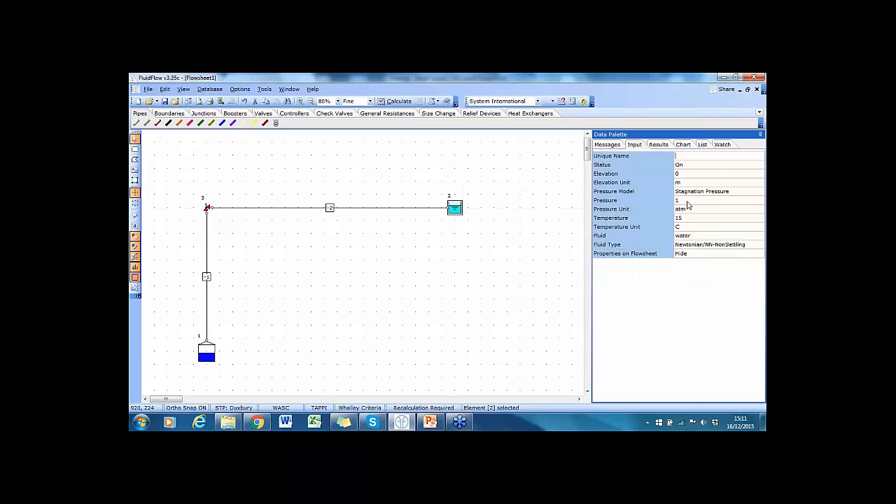
click(689, 192)
click(760, 191)
click(710, 208)
Set the length of the pipe between the storage vessel and the relief valve to 1 in.
click(208, 245)
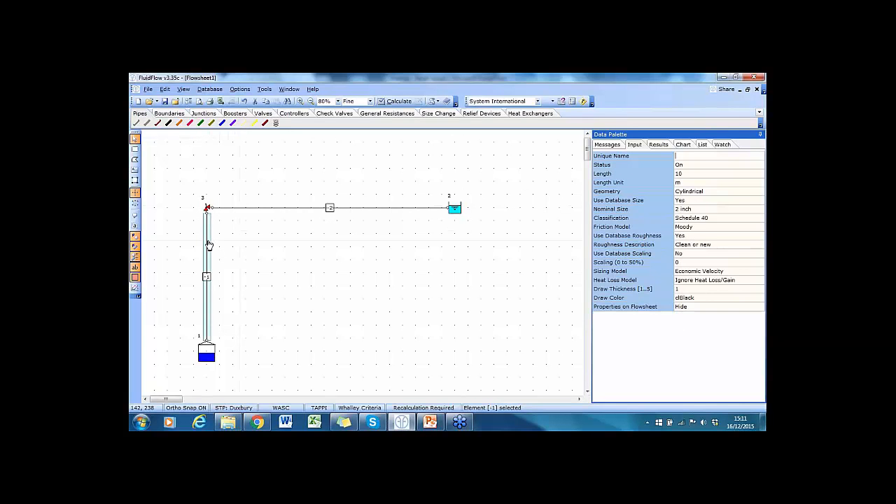
click(686, 183)
click(685, 174)
text(1)
click(693, 183)
click(760, 183)
click(678, 203)
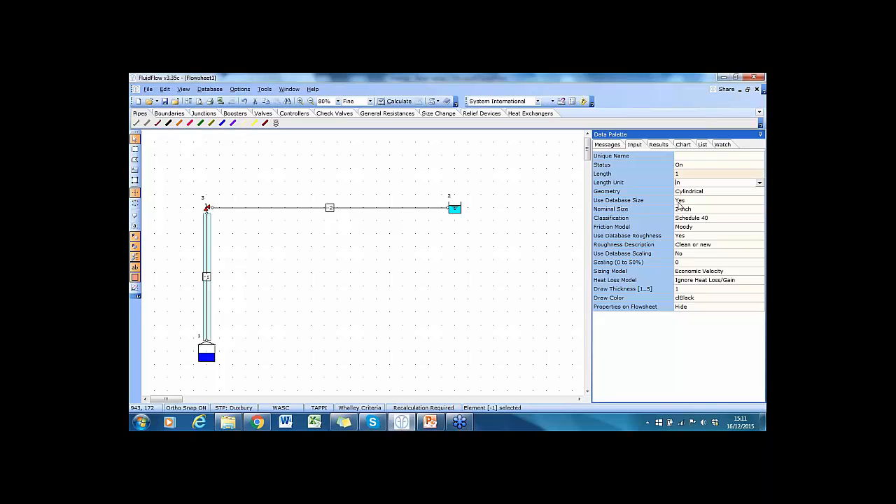
Set the length of the pipe between the relief valve and the outlet boundary to 1 ft.
click(352, 208)
click(679, 174)
click(698, 183)
click(698, 183)
click(690, 200)
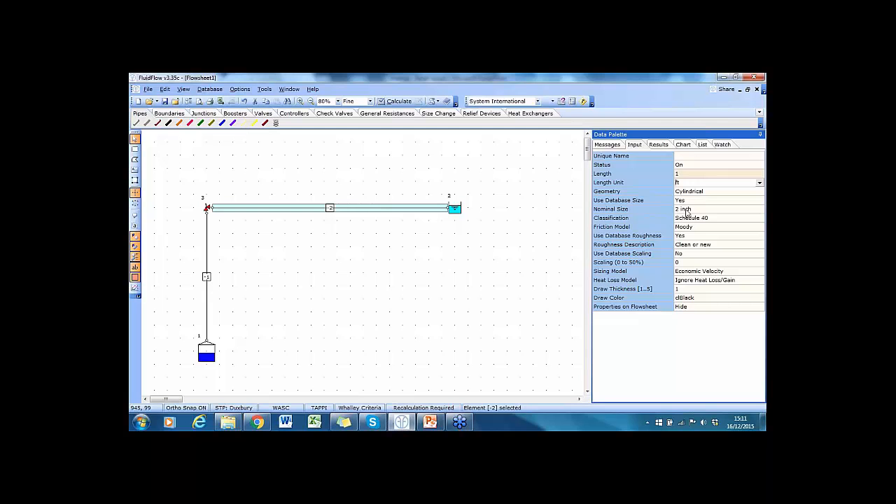
Select all pipes on the flowsheet together and set their nominal size to 6 inch, Schedule 40.
click(206, 265)
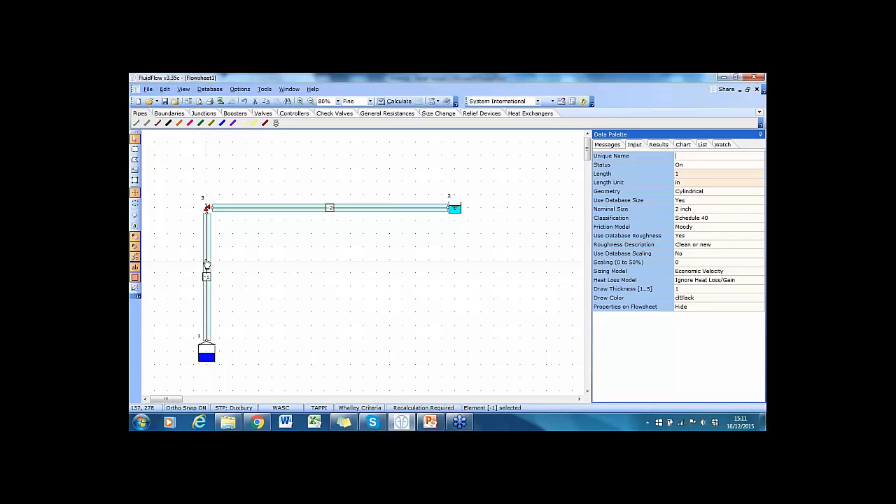
click(280, 246)
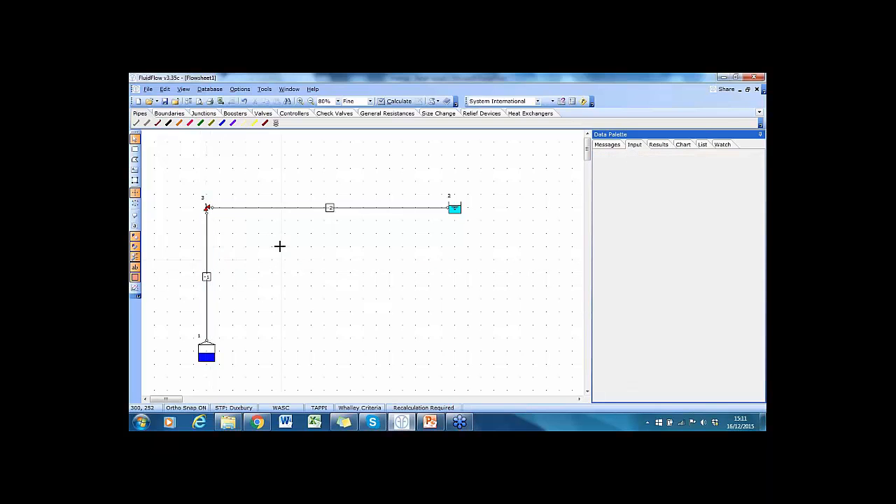
click(164, 89)
mouse_move(176, 100)
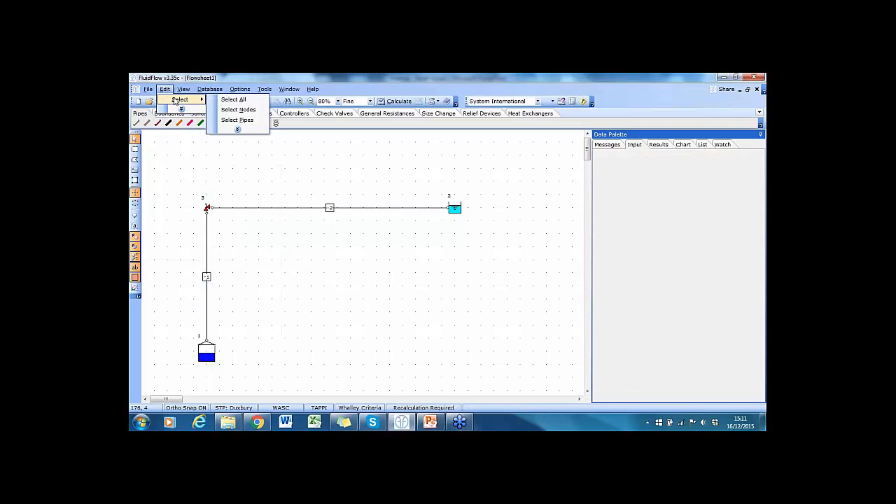
click(237, 120)
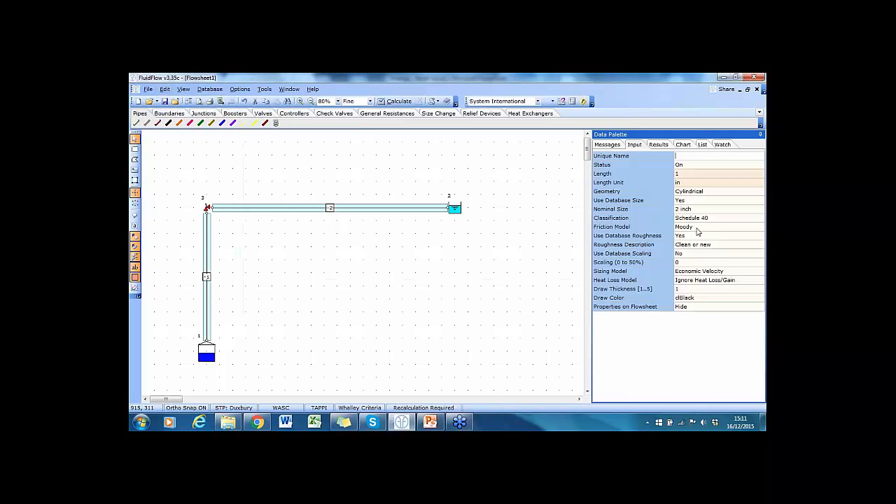
click(689, 210)
click(759, 209)
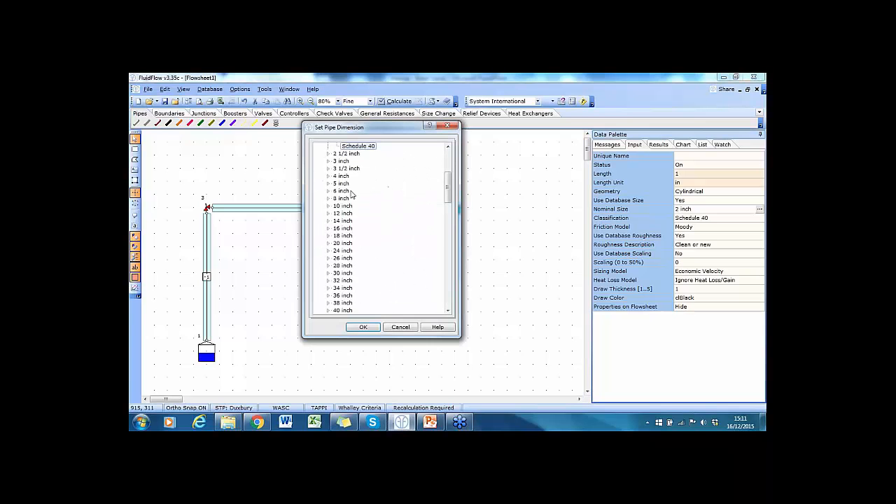
click(328, 191)
click(357, 243)
click(371, 328)
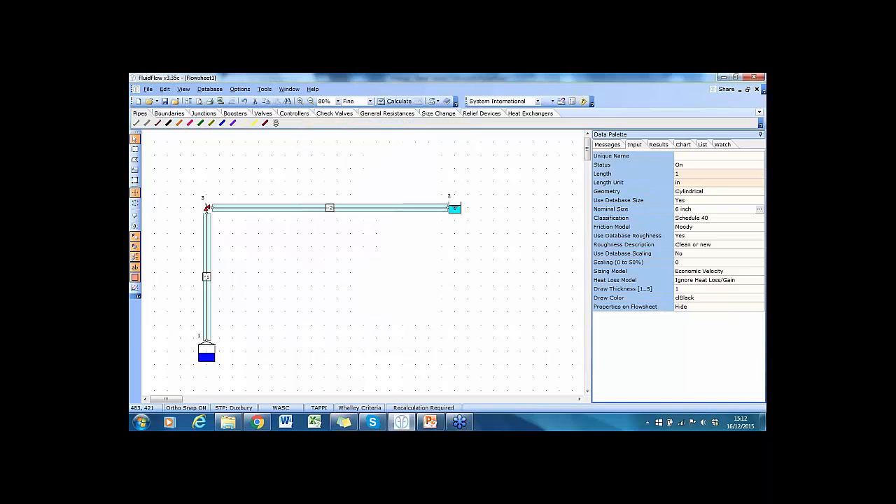
Calculate the network and show the relief valve's sizing results.
click(396, 101)
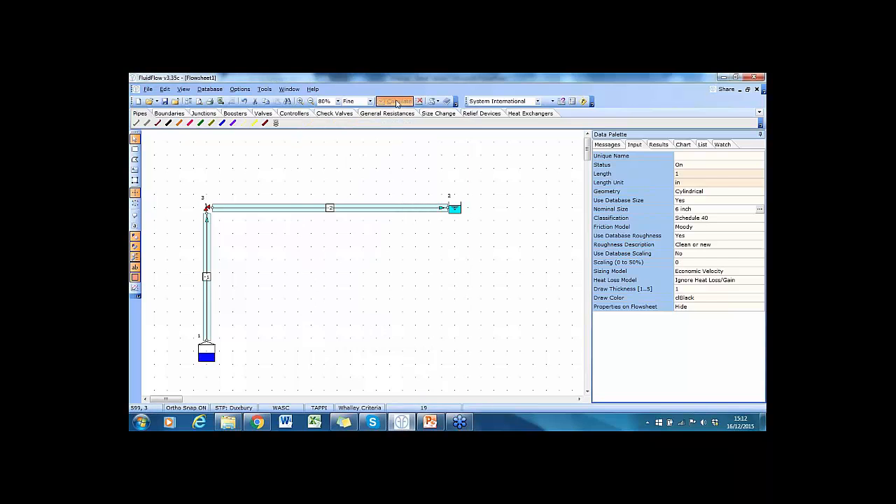
click(305, 257)
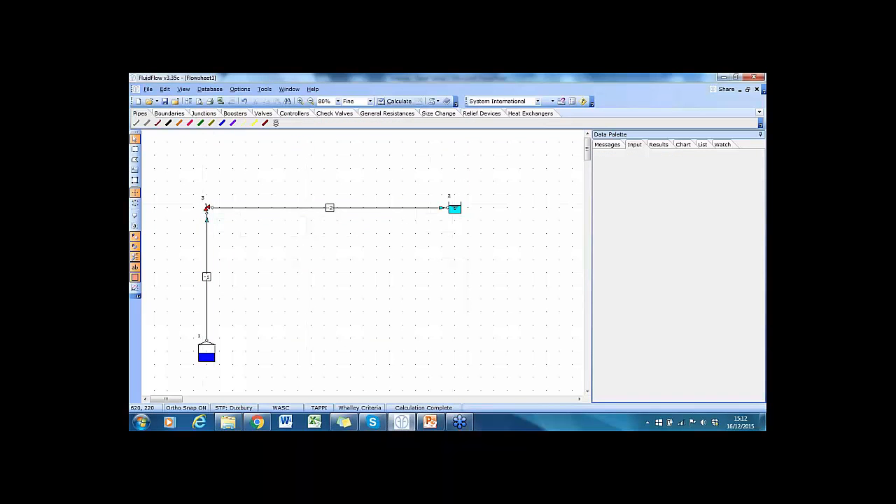
click(206, 208)
click(659, 145)
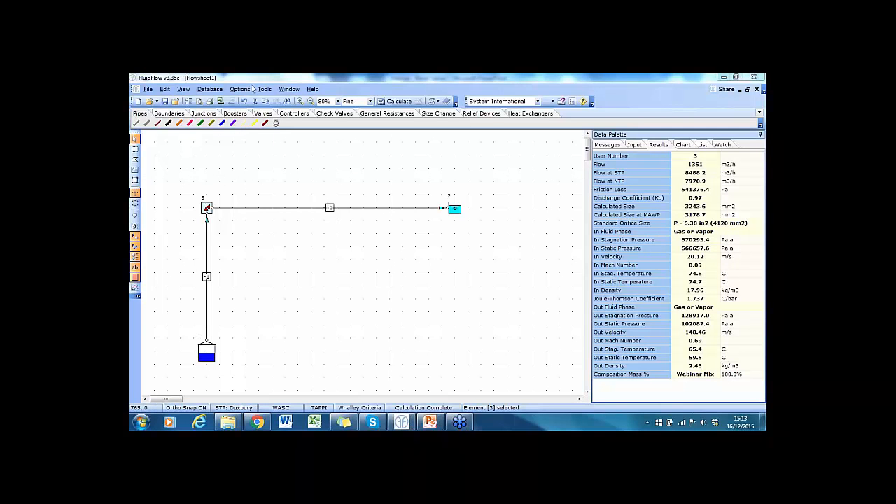
Look through the relief valve entries in the relief devices database, including Type 526 Orifice G (Liquids) and Orifice K (Steam/Vapor), then cancel.
click(210, 89)
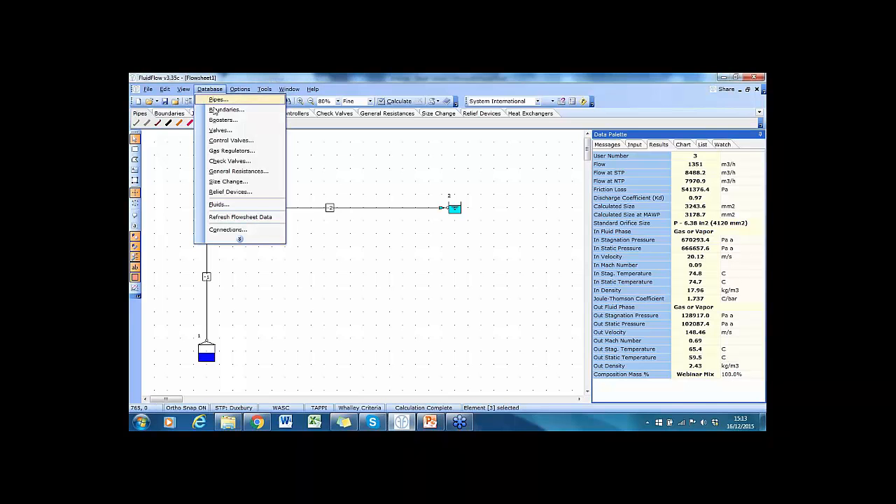
click(247, 192)
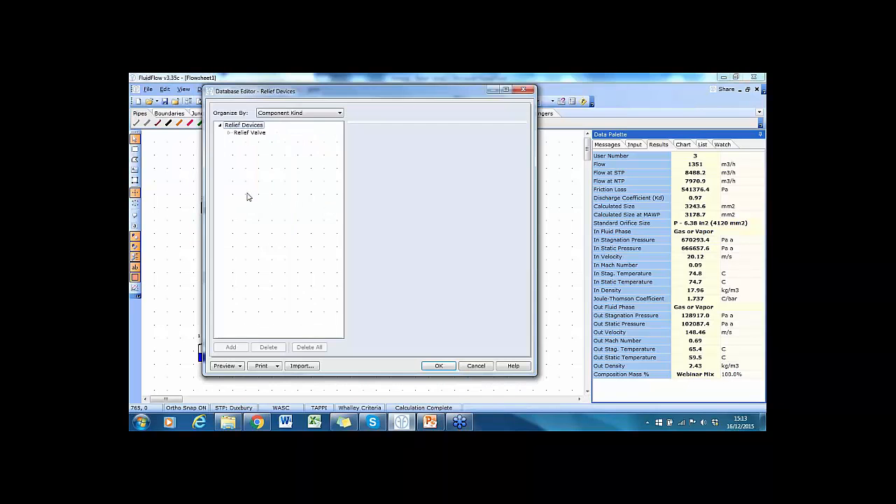
click(230, 133)
click(255, 127)
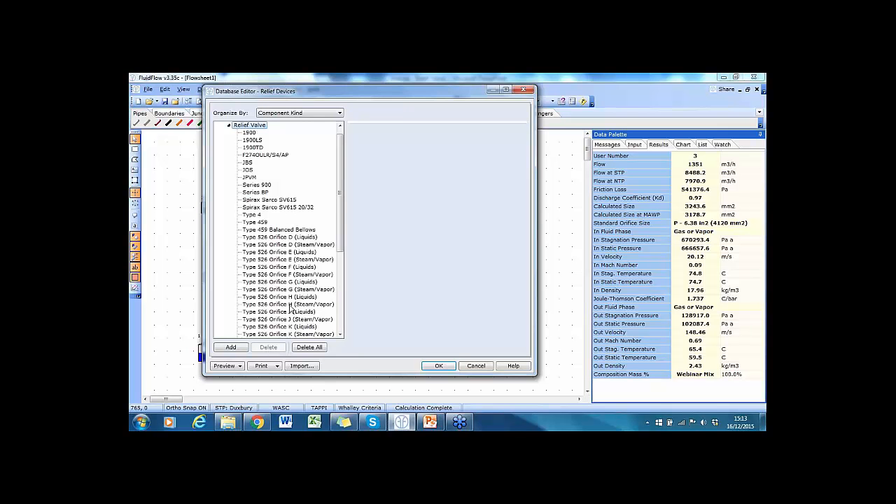
drag(341, 195, 344, 222)
click(292, 238)
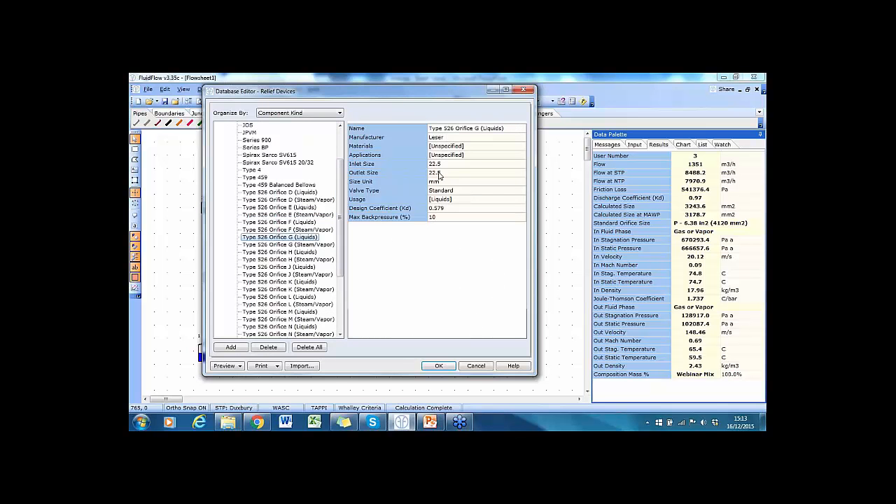
click(289, 268)
click(288, 290)
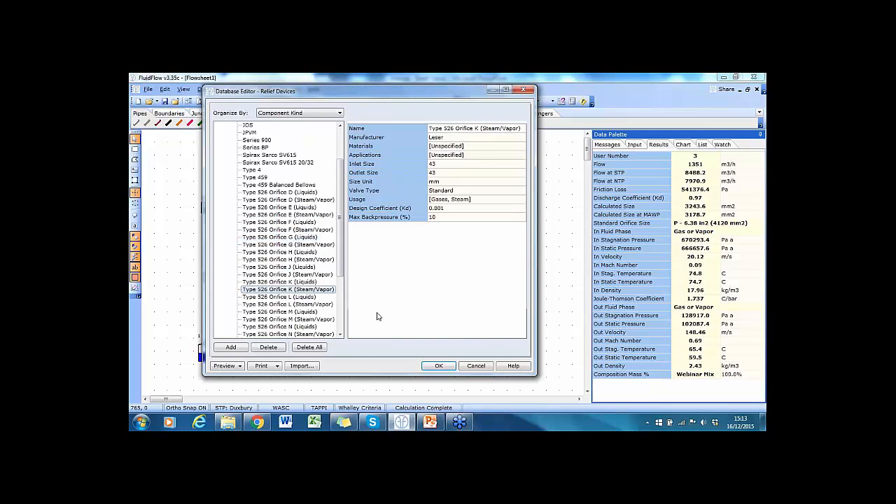
click(476, 366)
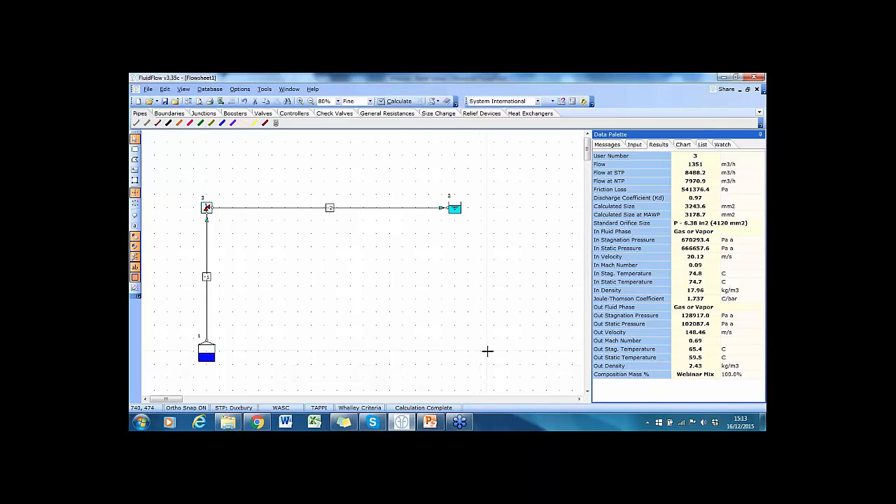
Check the relief valve's inputs, then switch to the PowerPoint presentation and review slides 8 to 12 on the API sizing example and its results.
click(635, 145)
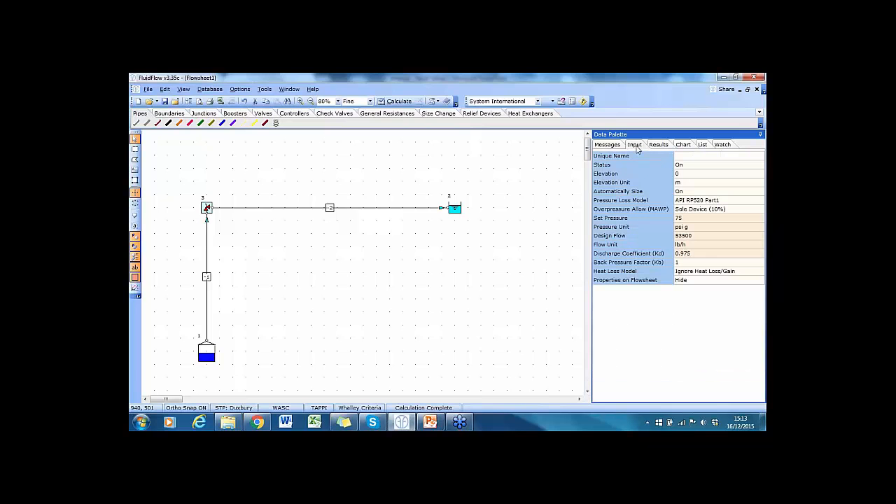
click(431, 422)
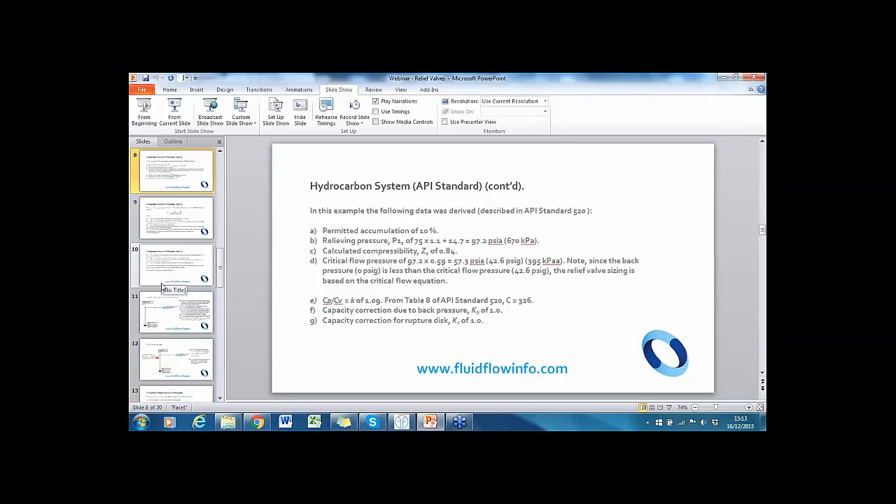
key(Down)
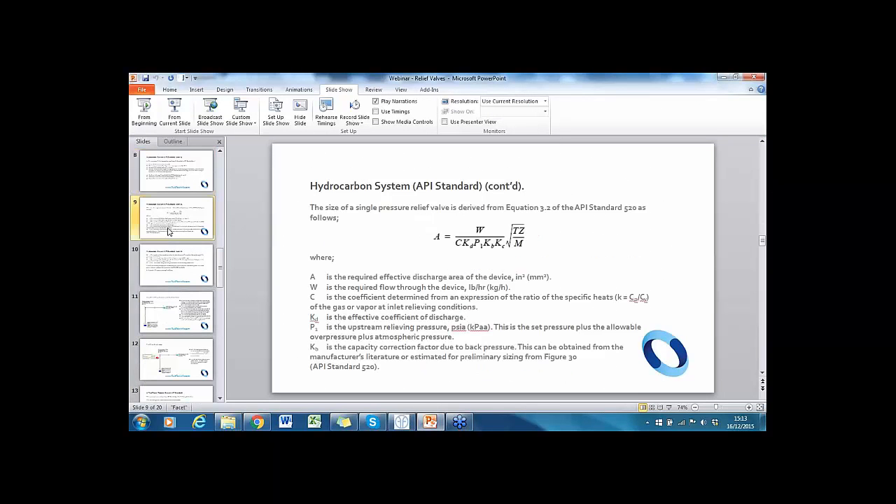
click(181, 264)
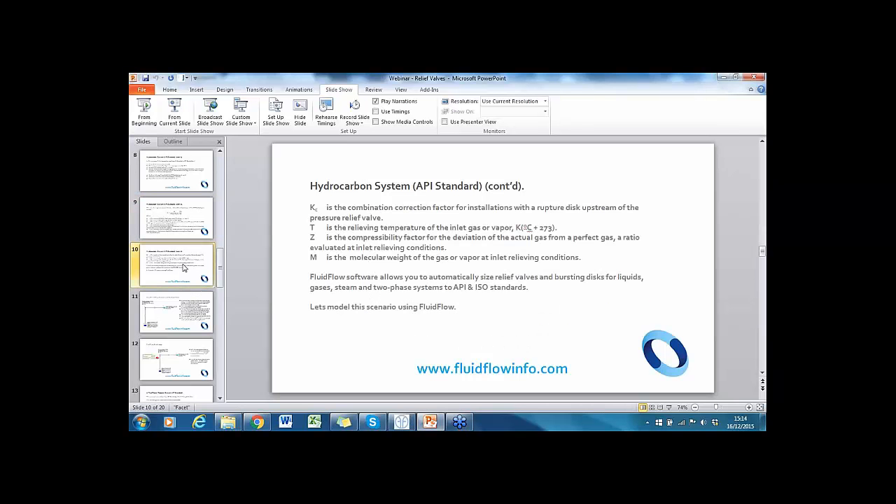
click(186, 313)
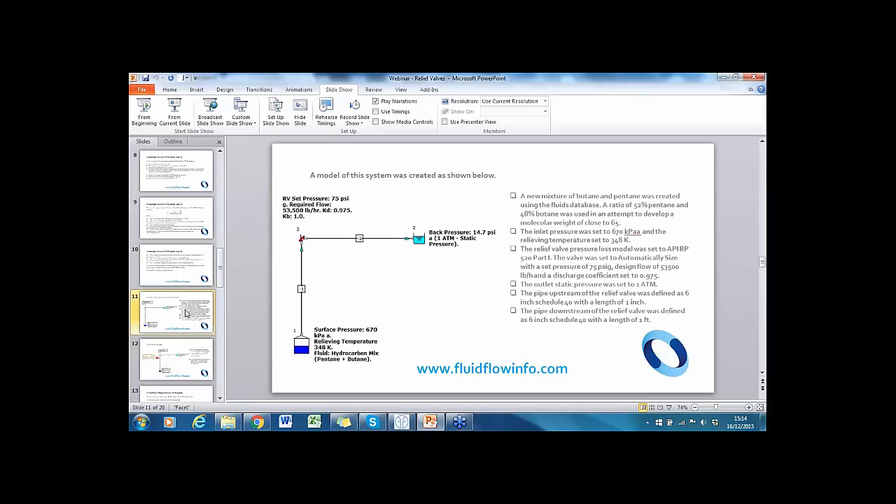
click(187, 357)
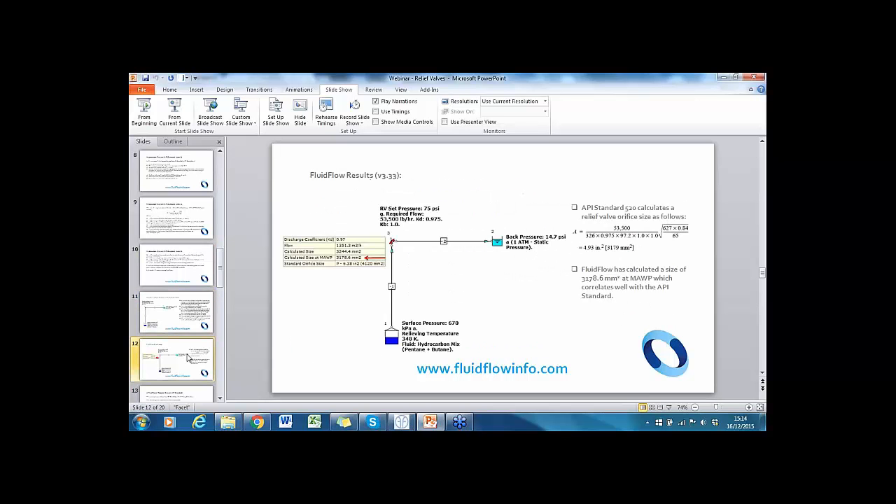
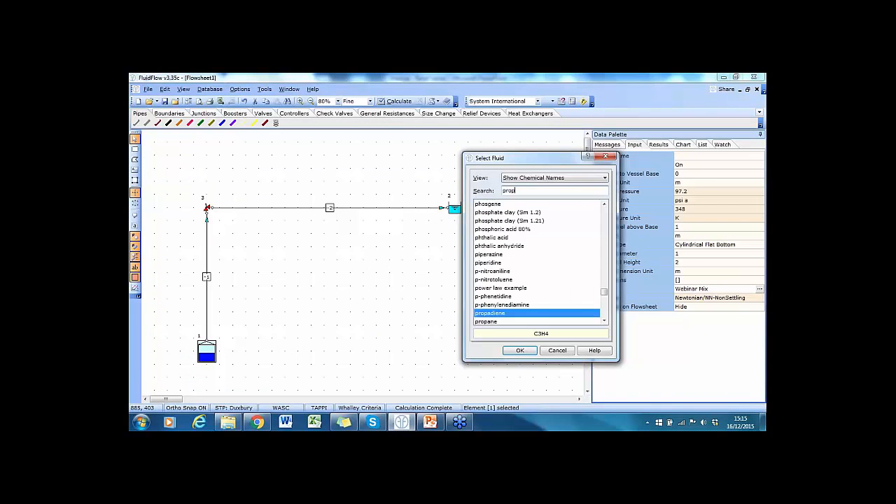
Change the storage vessel's fluid to propane and set its surface pressure to 300.7 psi a.
click(501, 321)
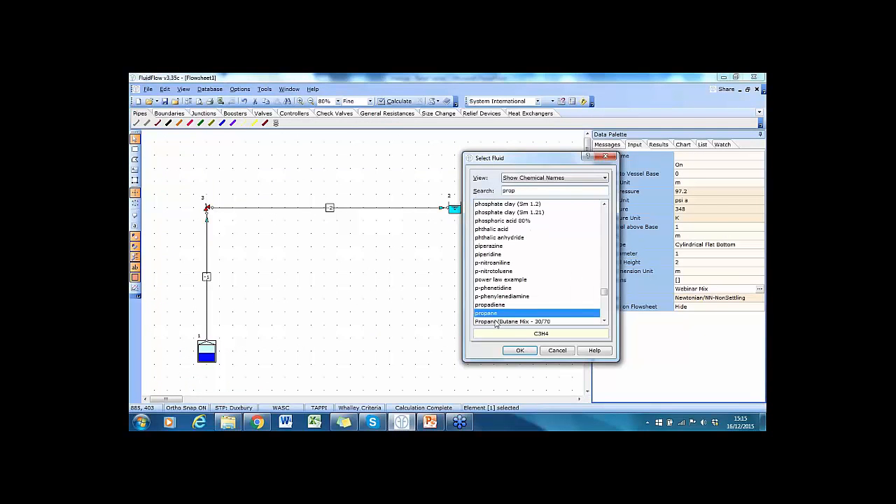
click(521, 351)
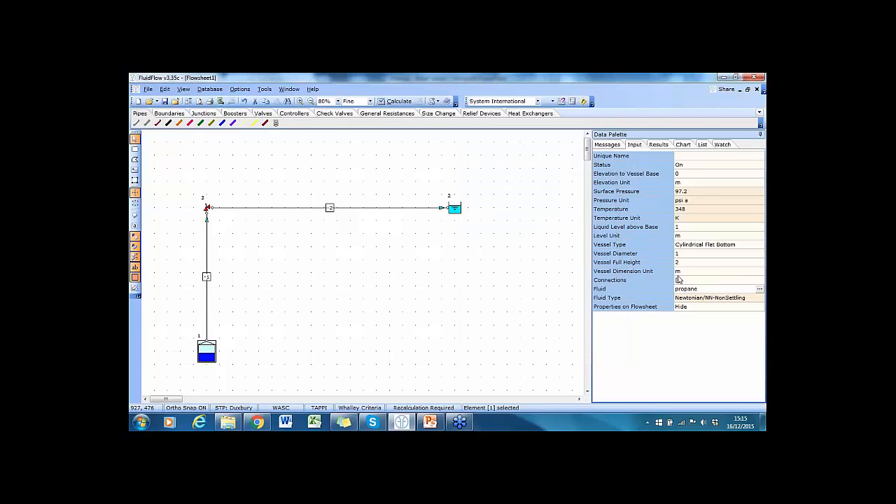
click(700, 191)
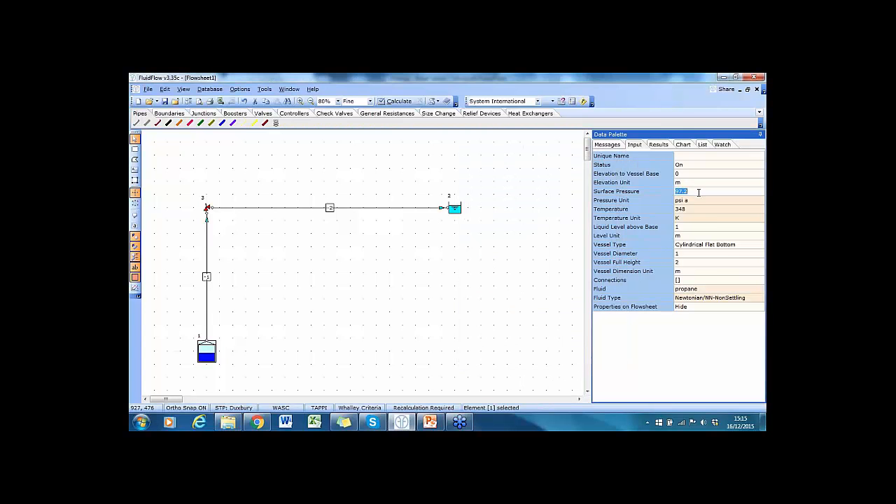
text(300.7)
Set the storage vessel's temperature to 60 F.
click(696, 213)
text(60)
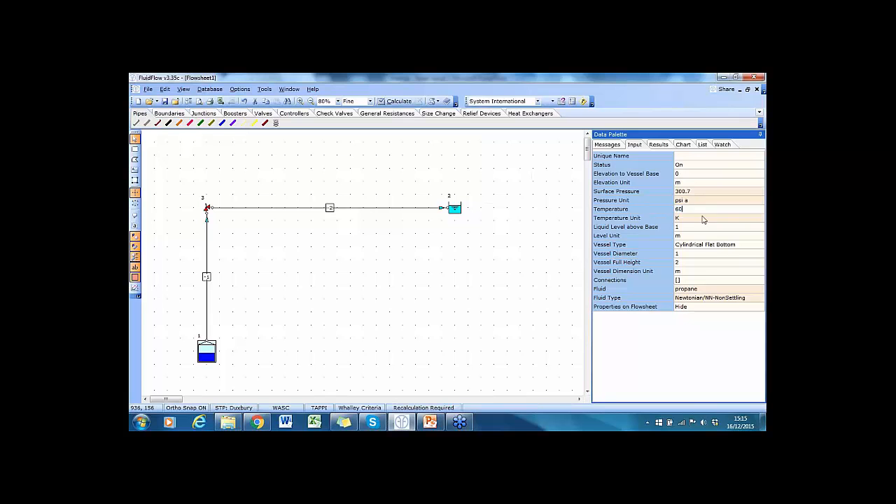
click(703, 219)
click(703, 220)
click(697, 234)
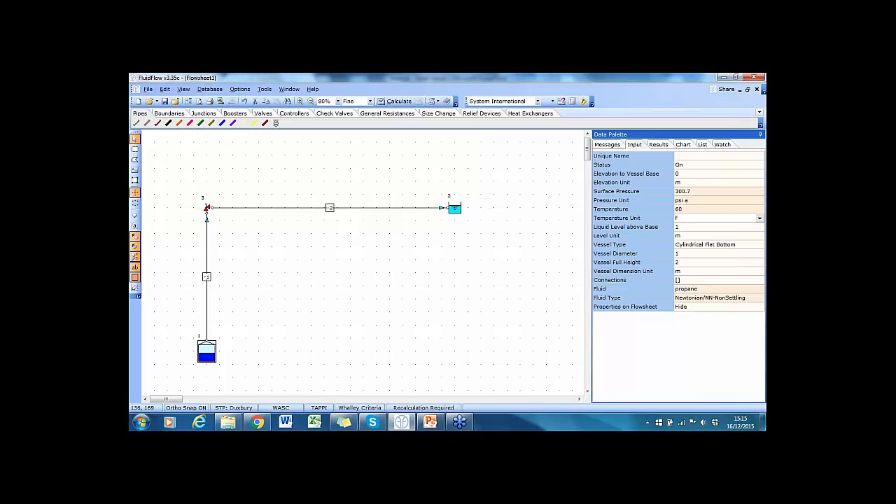
Set the relief valve's set pressure to 260 psi g.
click(207, 208)
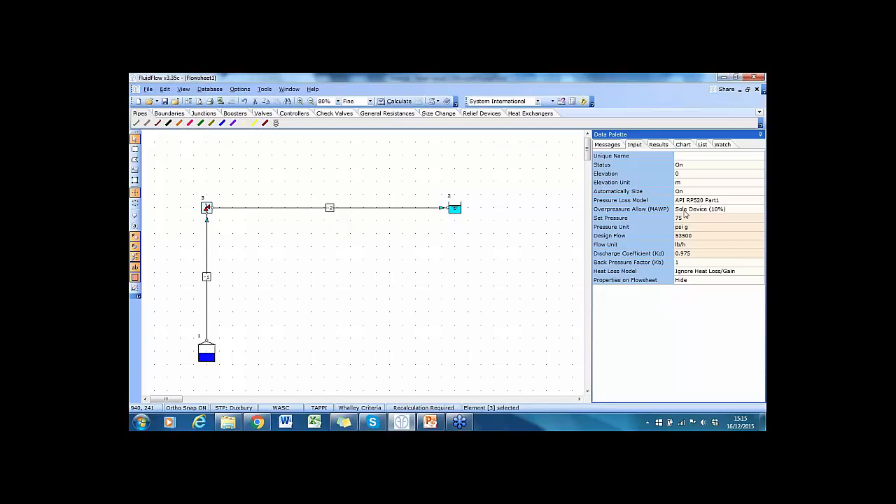
click(717, 218)
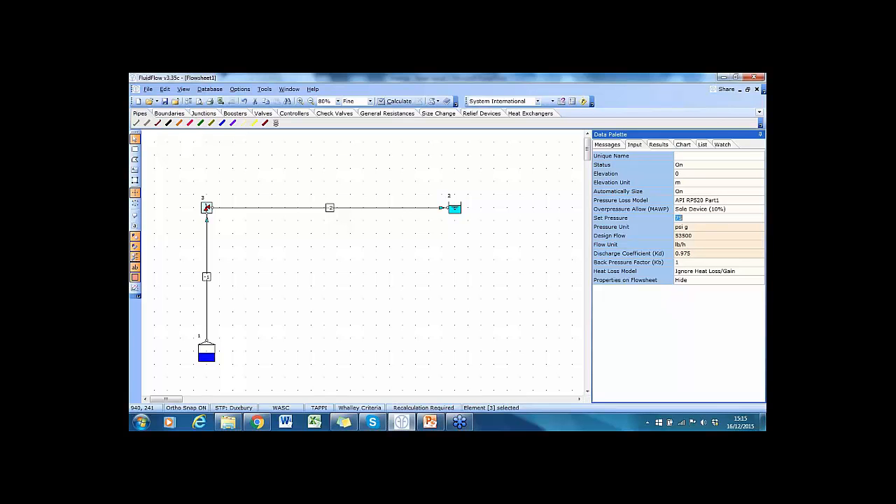
text(260)
Set the relief valve's design flow to 100 usgpm and its discharge coefficient to 0.65.
click(714, 235)
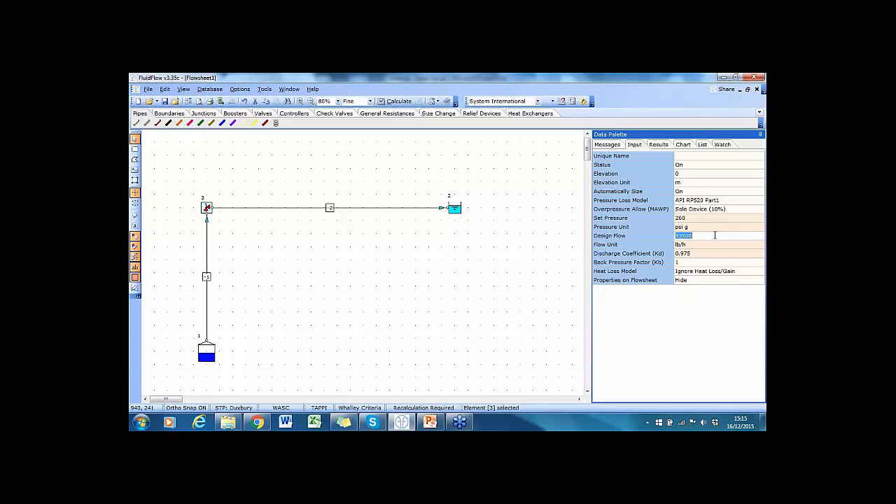
text(100)
click(720, 244)
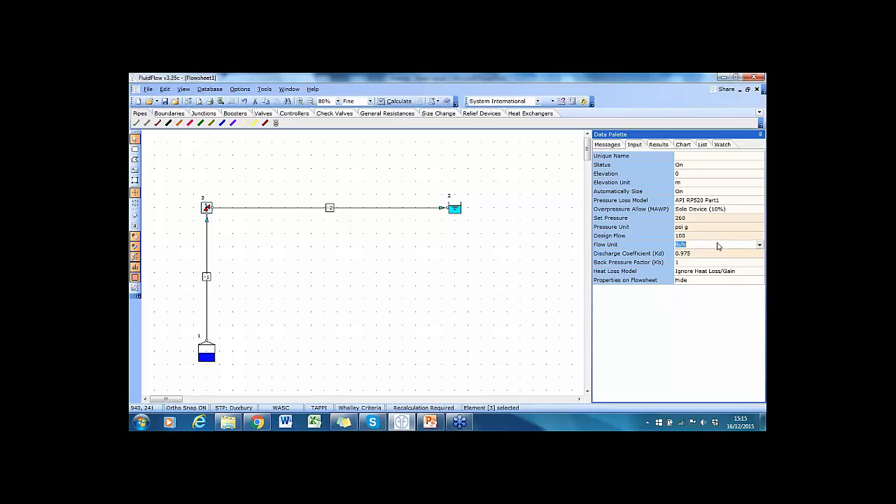
click(760, 245)
drag(760, 256, 765, 295)
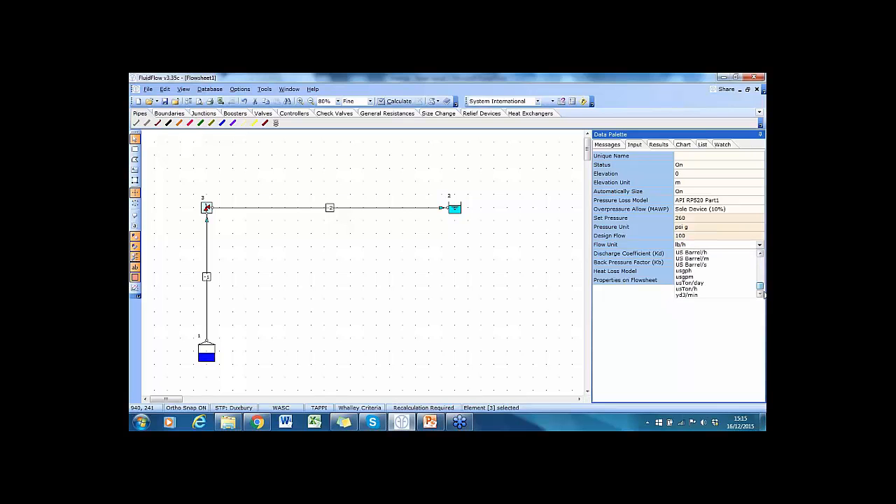
click(694, 277)
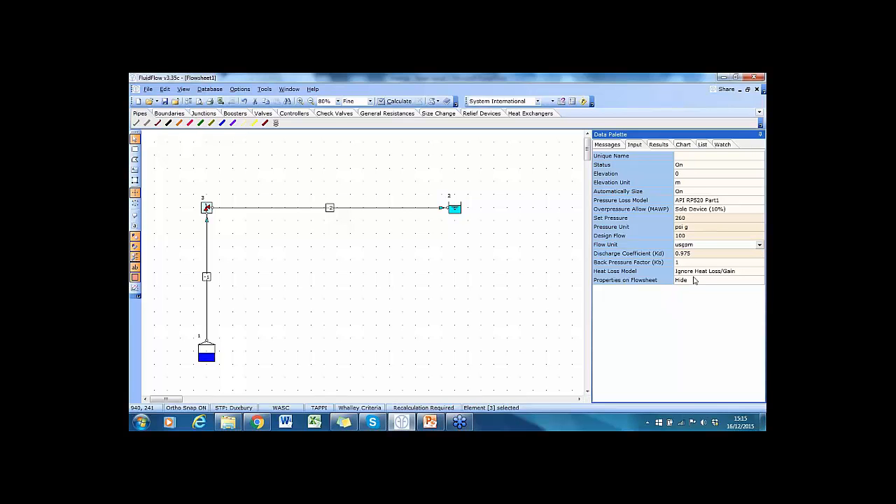
click(693, 254)
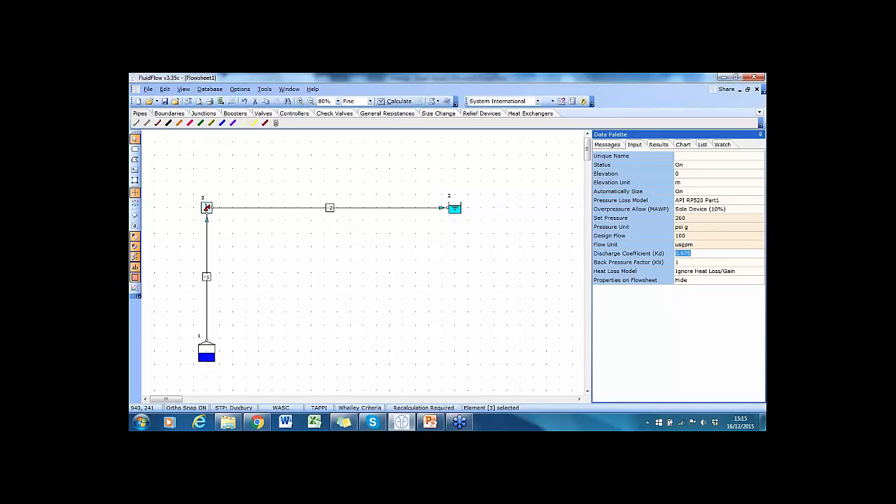
text(0.)
Switch the outlet boundary's pressure model to Stagnation Pressure and set its pressure to 10 psi g.
click(456, 207)
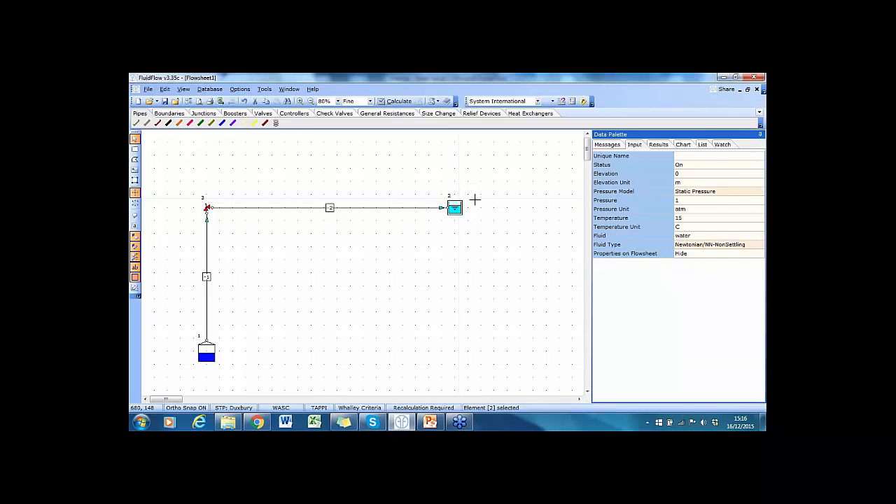
double_click(693, 191)
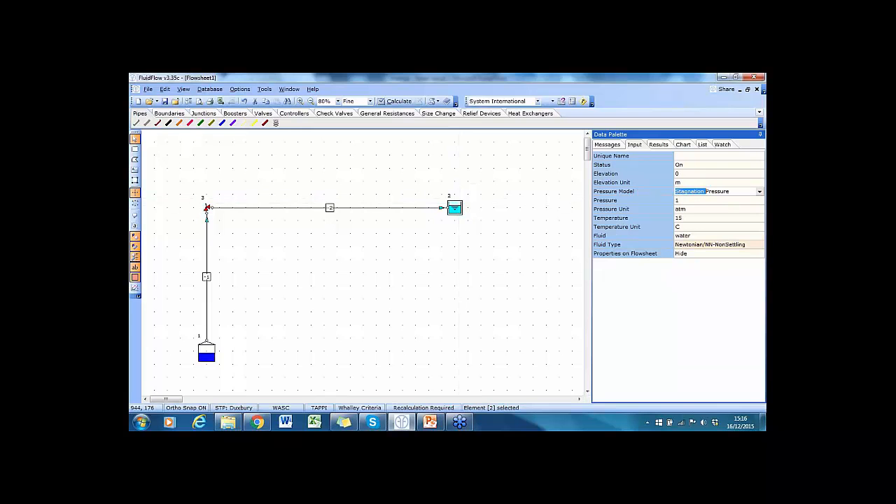
click(693, 201)
key(Return)
click(760, 210)
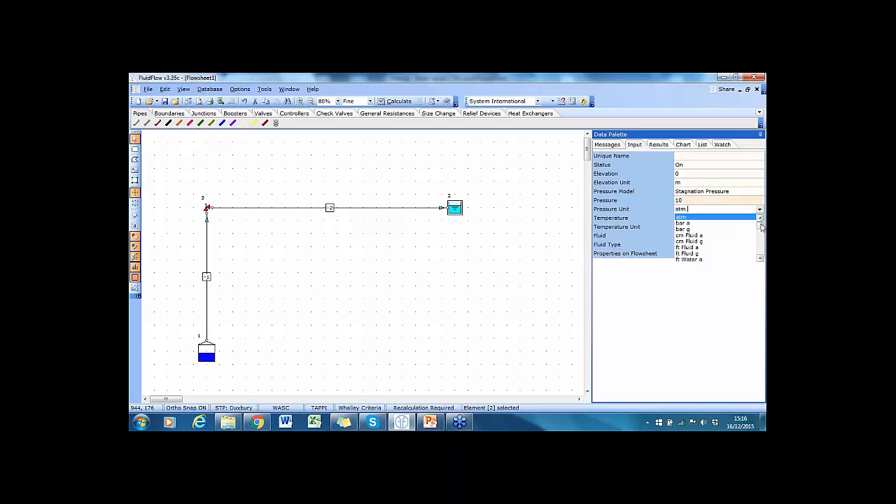
scroll(760, 216, down, 5)
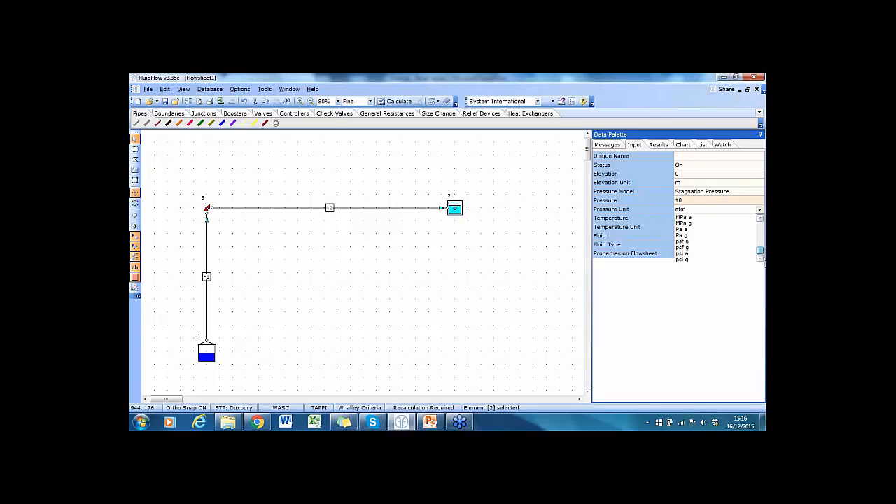
click(683, 259)
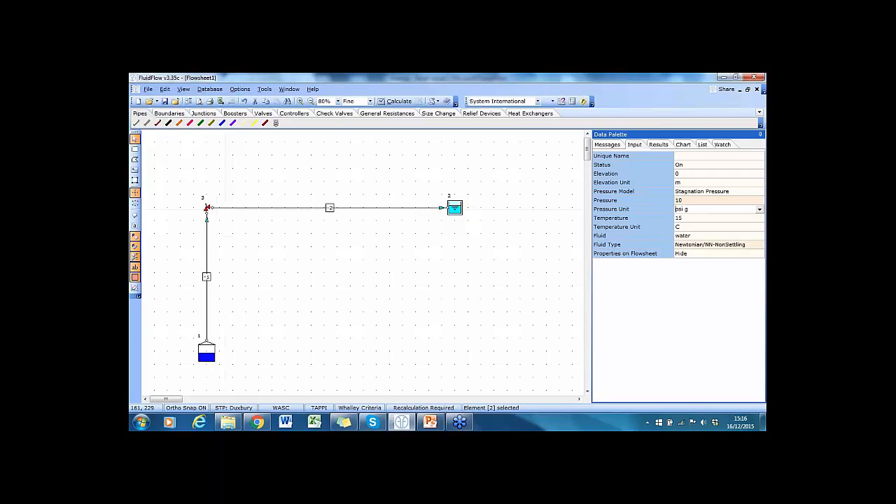
Change the length unit of both the inlet pipe and the discharge pipe to m, keeping each length at 1.
click(208, 245)
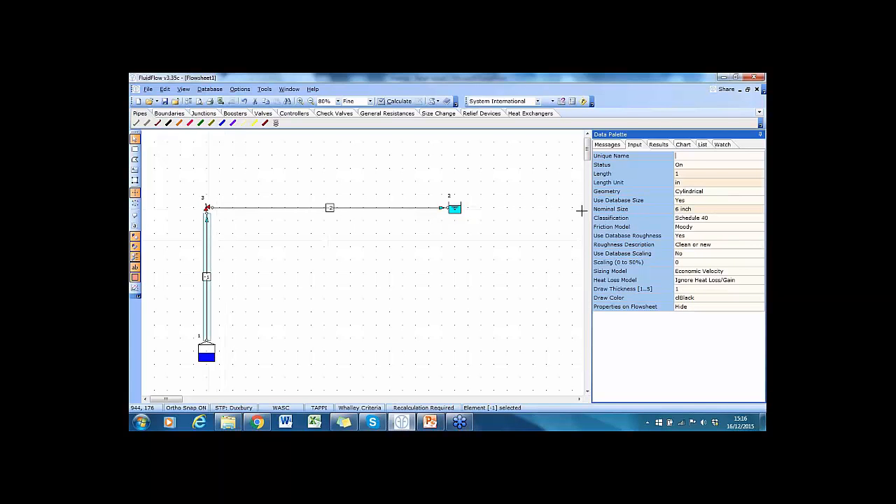
click(708, 183)
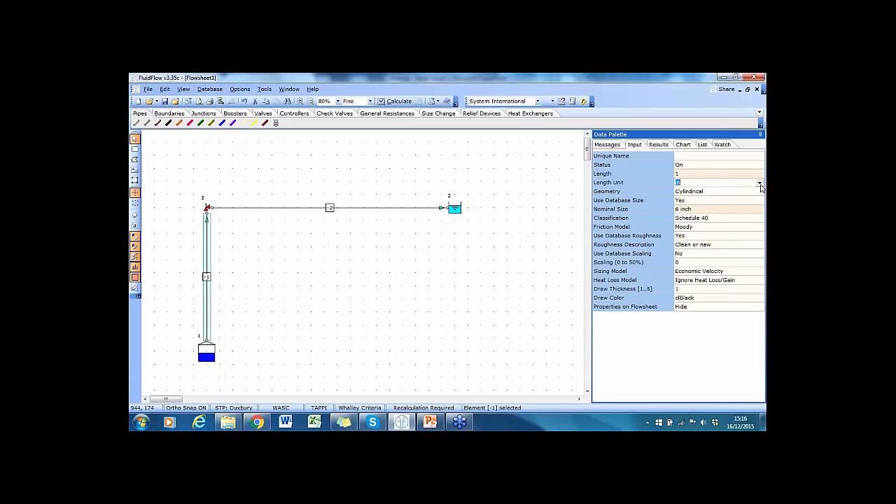
click(759, 183)
click(691, 214)
click(371, 209)
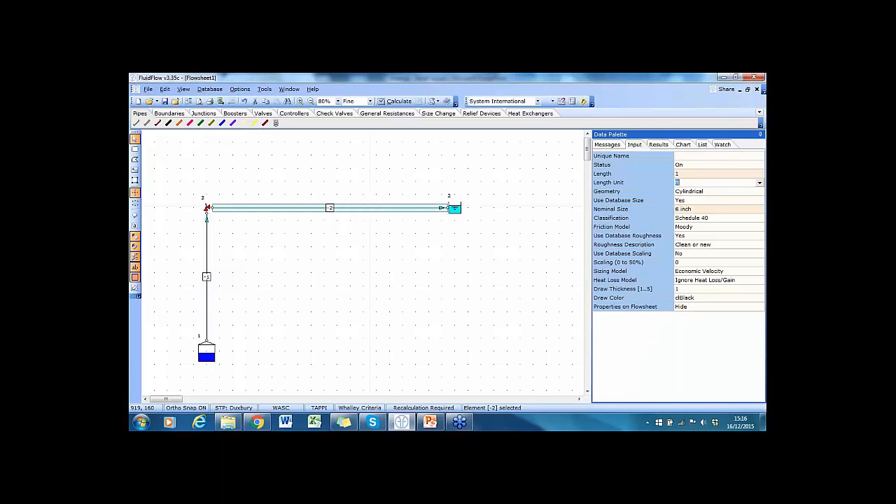
click(759, 182)
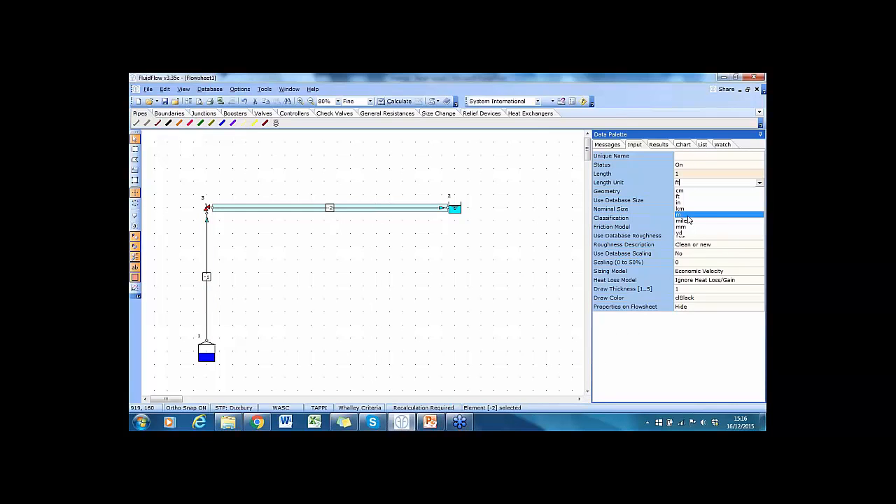
click(688, 218)
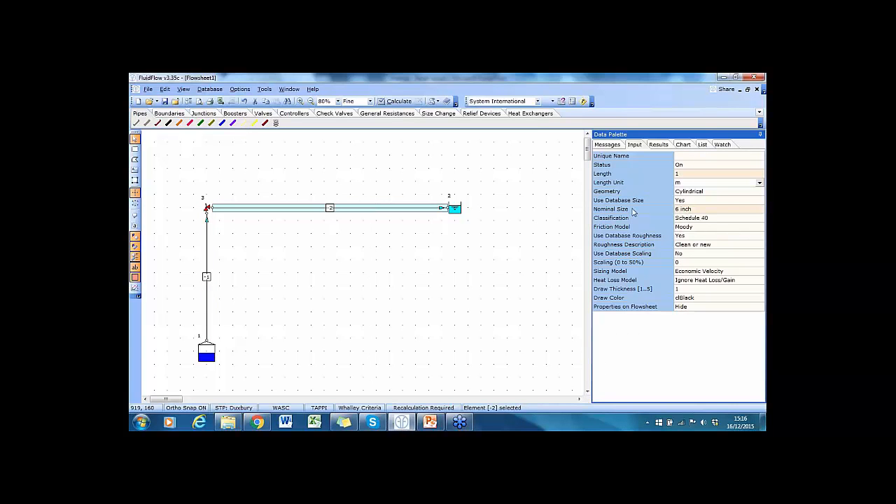
Calculate the network and examine the results of the relief valve and the discharge pipe.
click(398, 102)
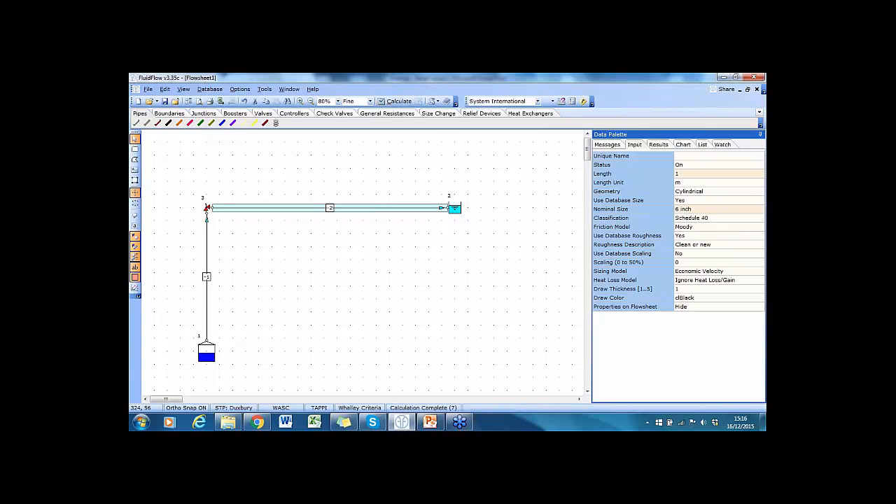
click(207, 208)
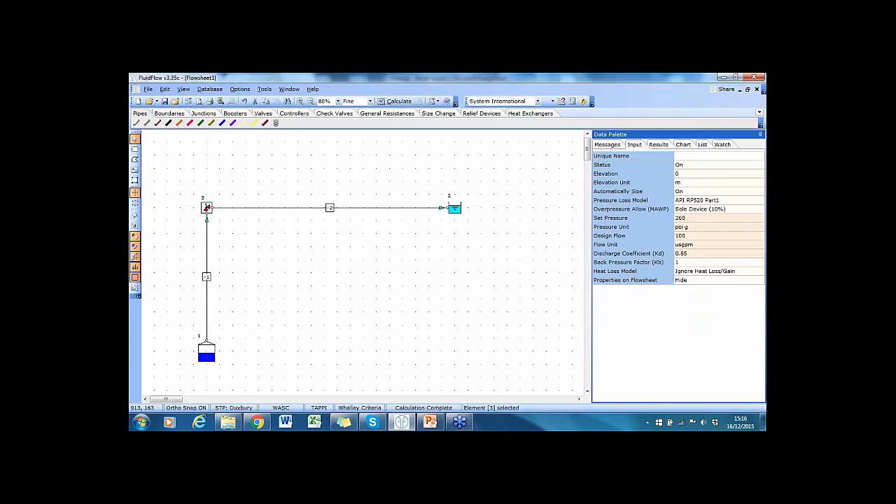
click(658, 144)
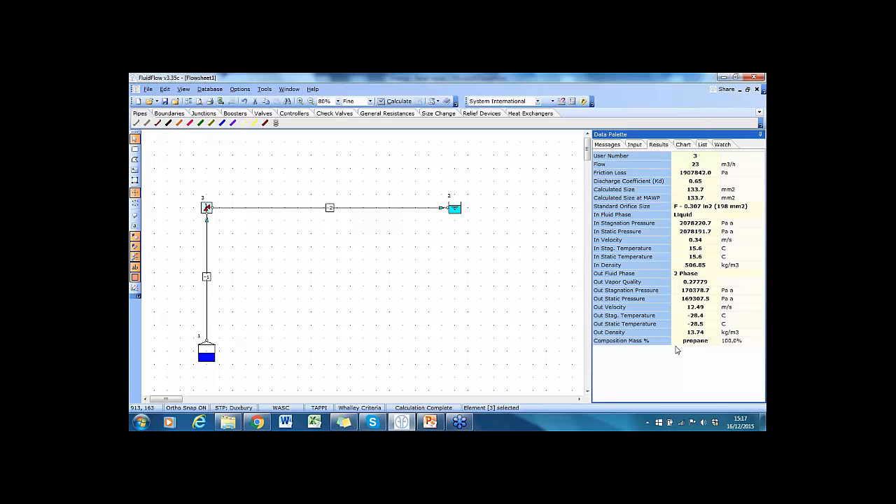
click(387, 208)
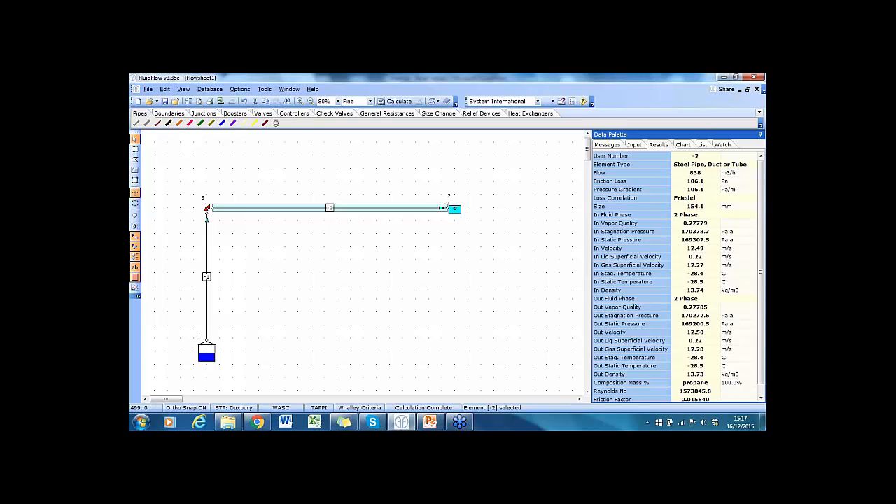
Review the available two-phase flow correlations in the calculation options, then cancel without changing the selection.
click(240, 89)
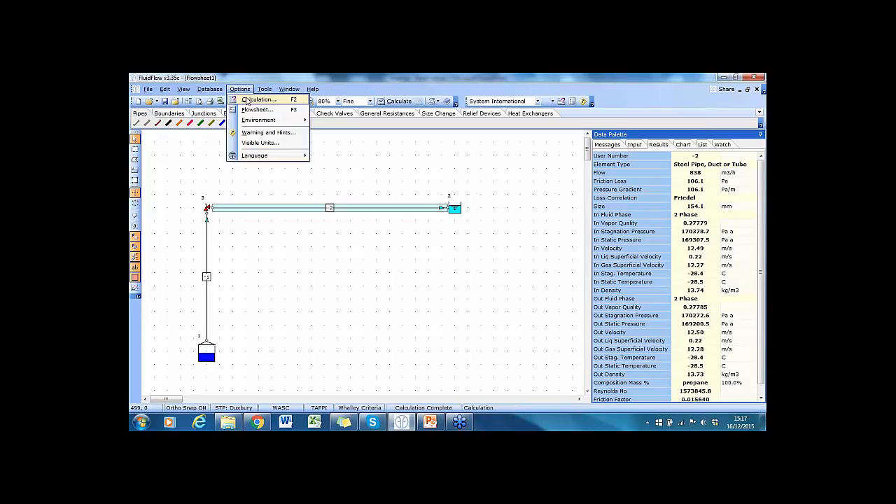
click(246, 100)
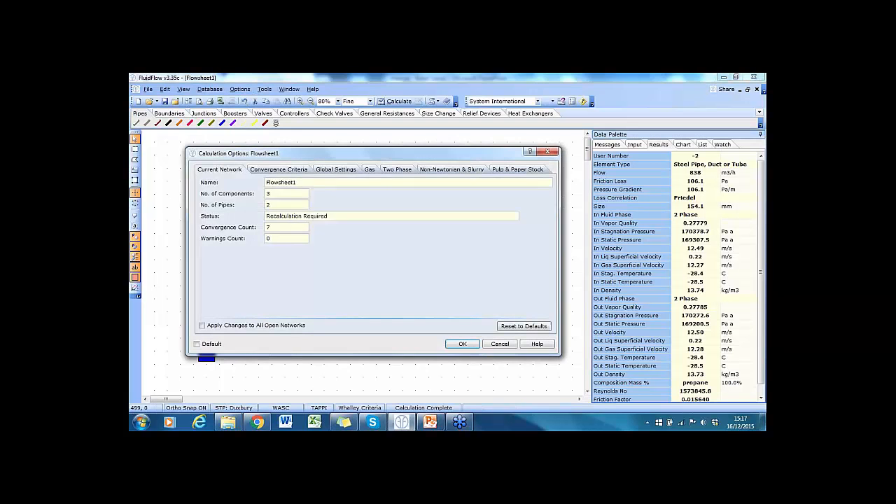
click(399, 169)
click(527, 184)
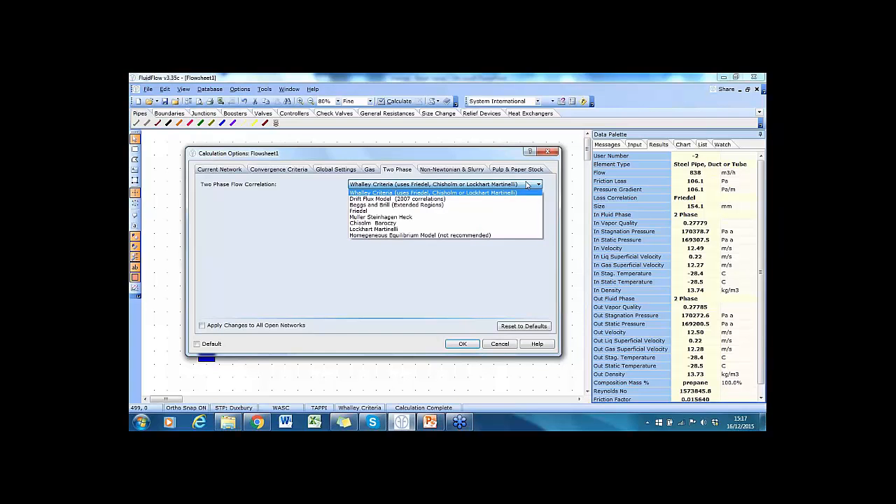
click(550, 192)
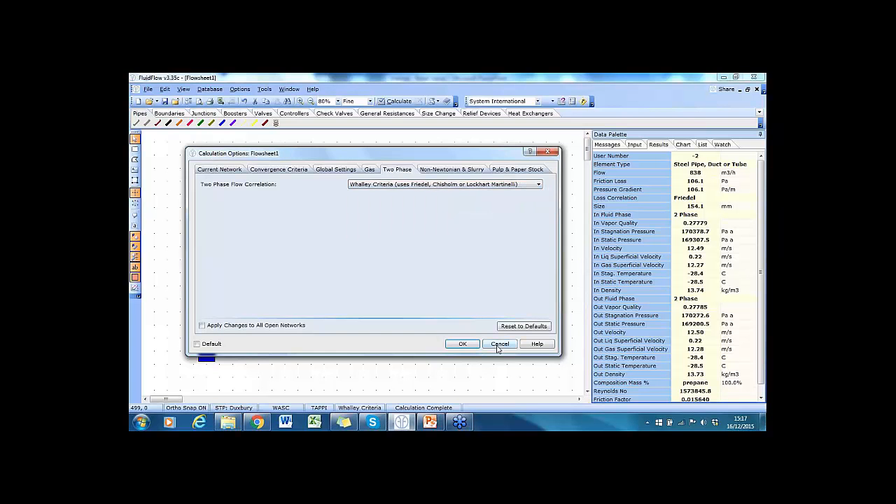
click(499, 345)
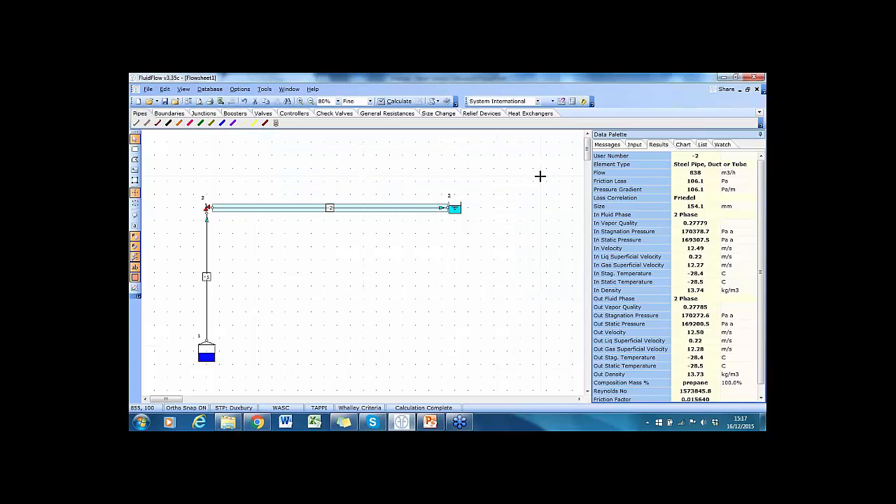
Examine the friction loss versus flow charts of the discharge and inlet pipes, then check the inlet pipe's inputs.
click(682, 145)
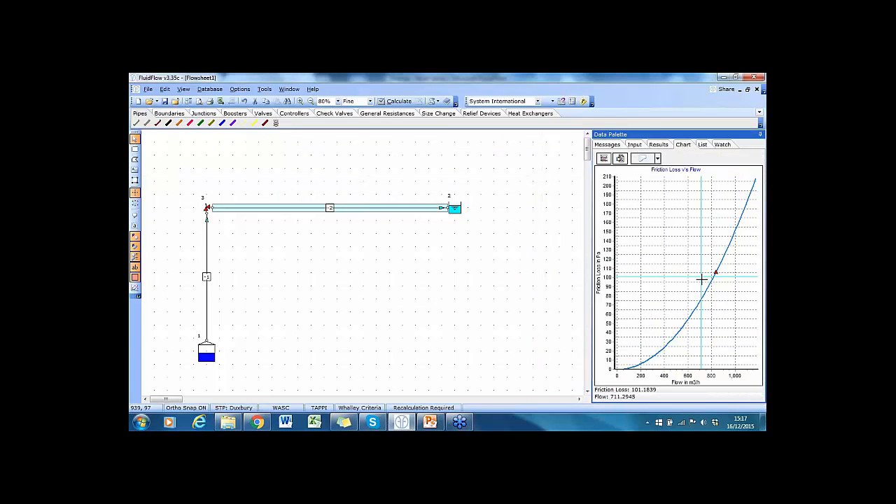
click(208, 240)
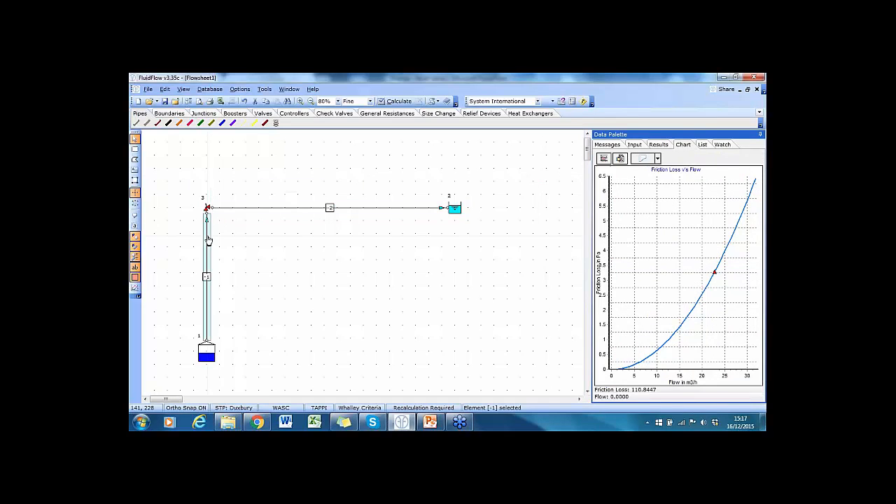
click(616, 144)
click(634, 145)
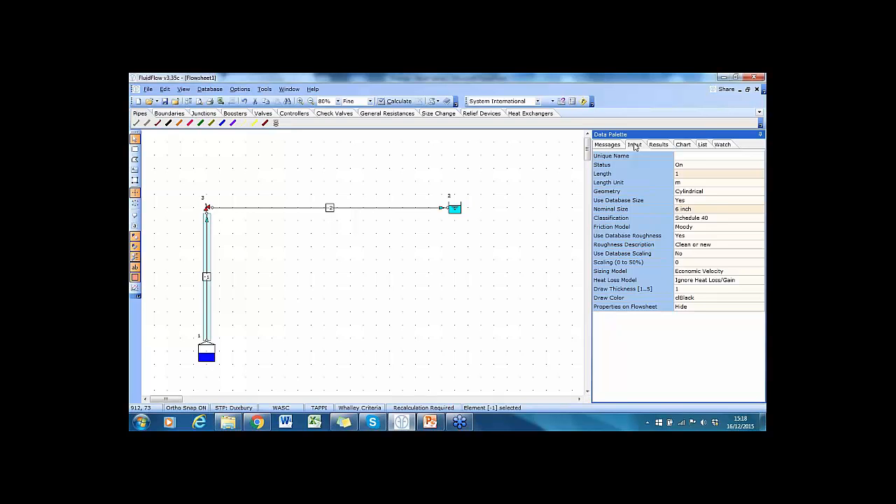
Check the relief valve's inputs and results, and switch the unit environment to US Basic.
click(206, 208)
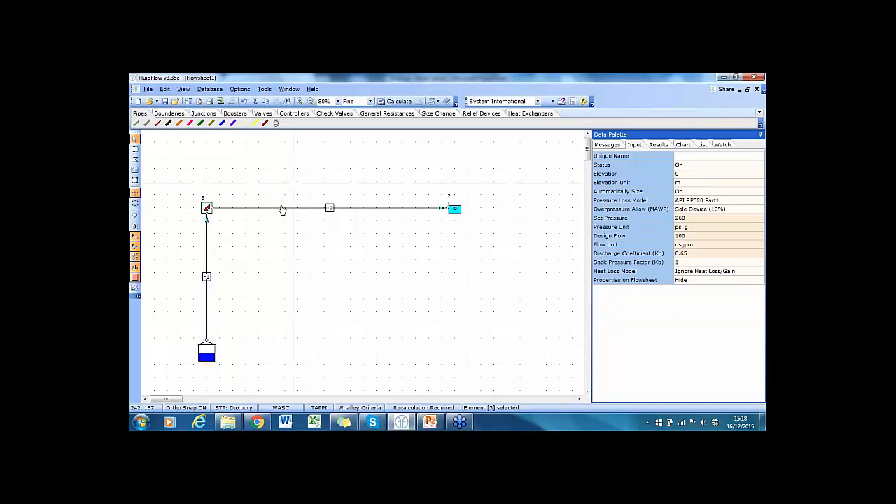
click(657, 145)
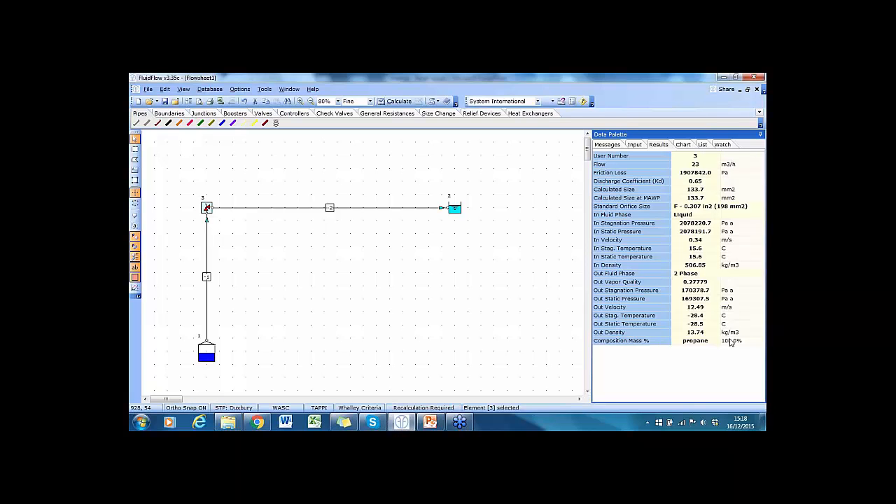
click(537, 104)
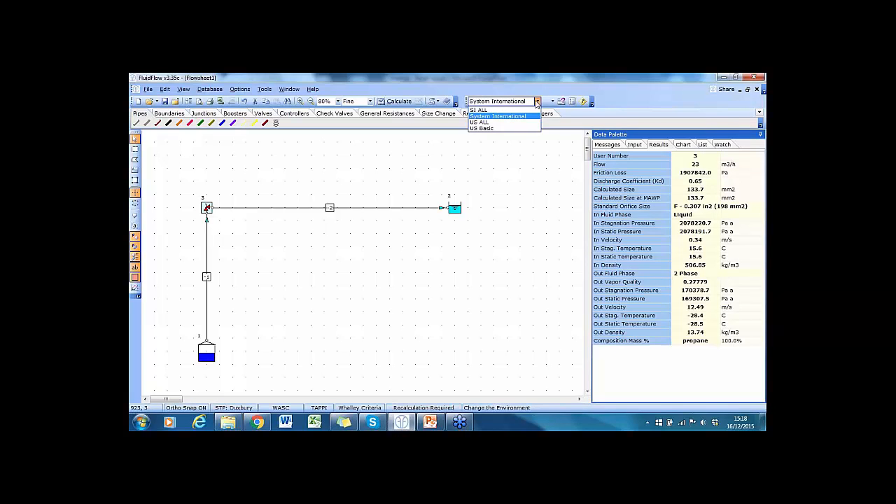
click(493, 130)
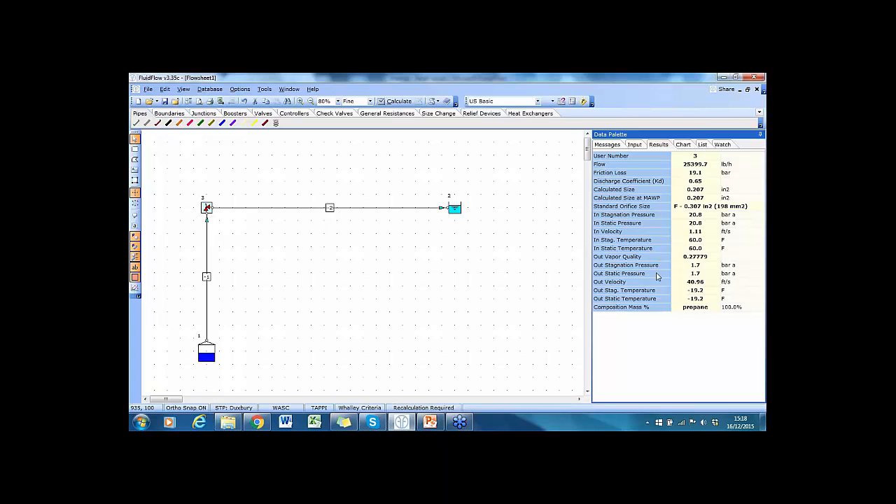
Add In Density and In Fluid Phase to the visible results for relief valves.
right_click(656, 249)
click(691, 346)
click(361, 250)
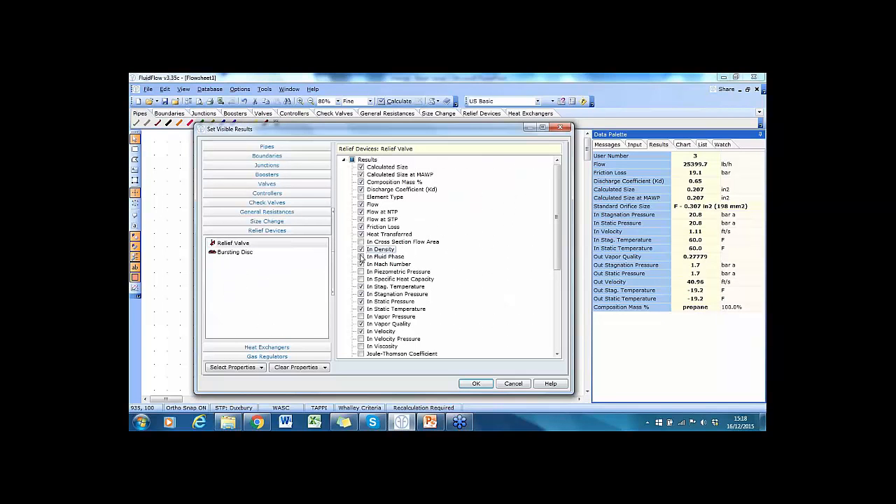
click(361, 257)
click(476, 382)
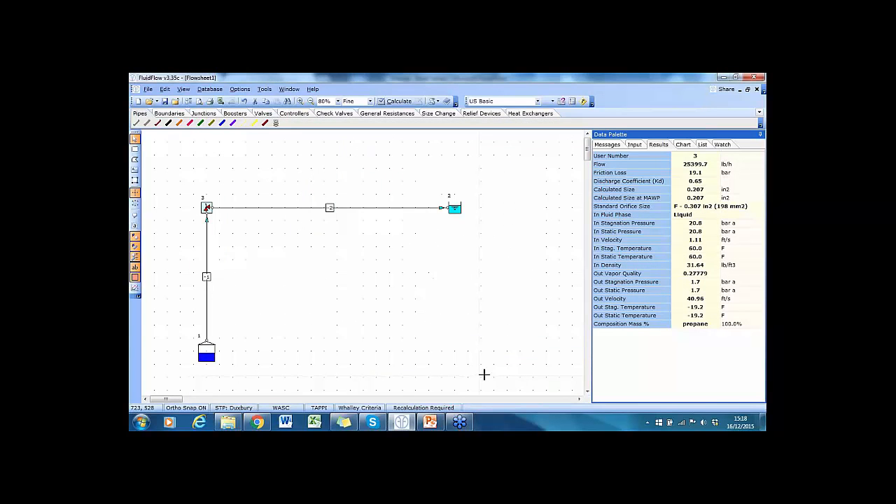
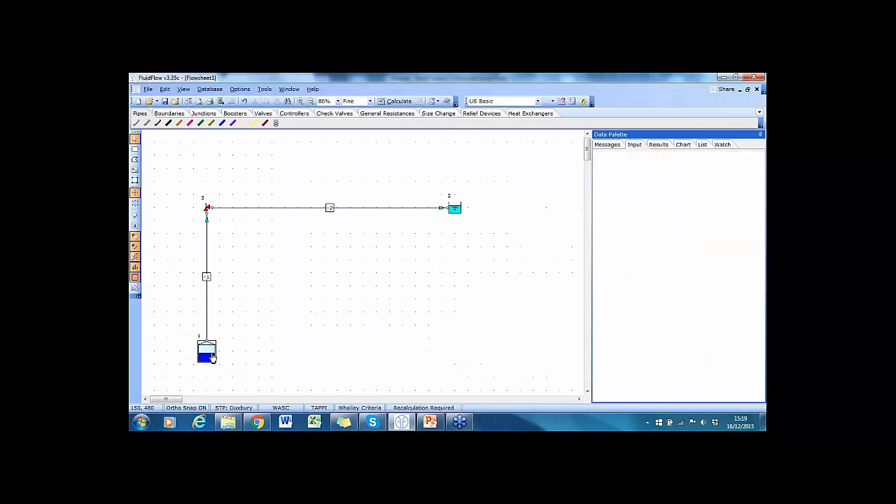
Change the vessel's fluid to ethylene in the fluid database.
click(760, 289)
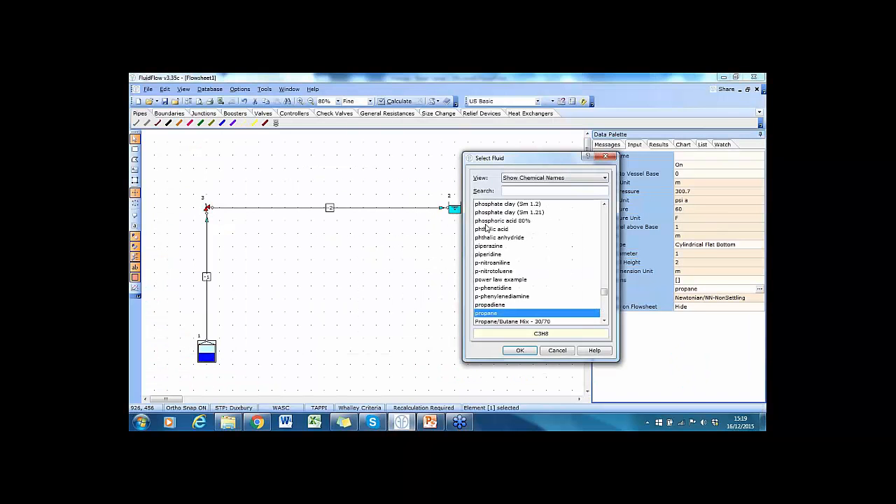
text(ethy)
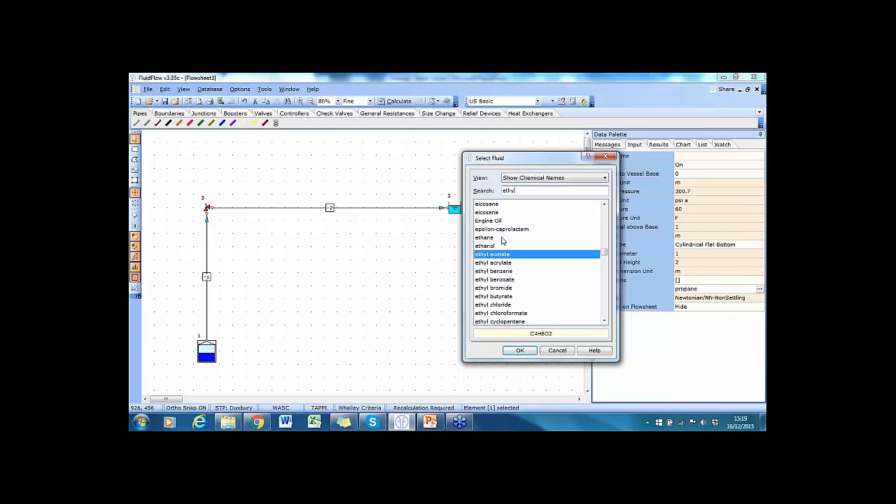
scroll(539, 272, down, 4)
scroll(539, 272, down, 2)
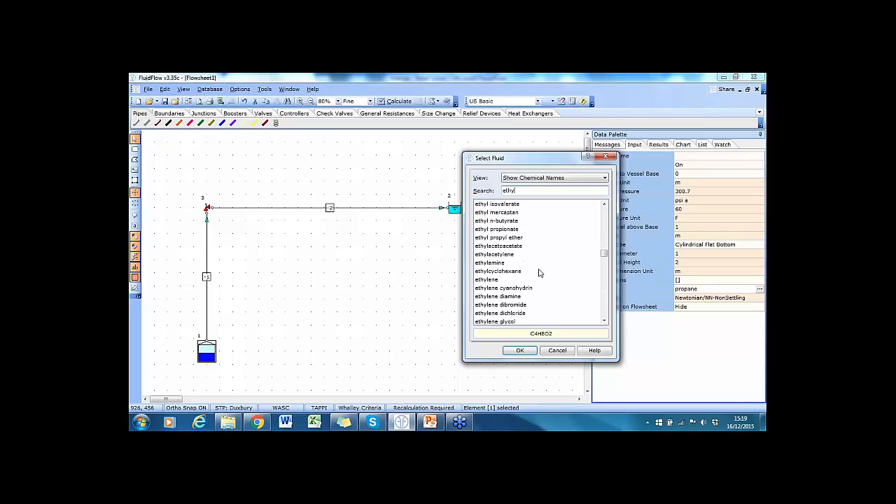
click(511, 280)
click(521, 350)
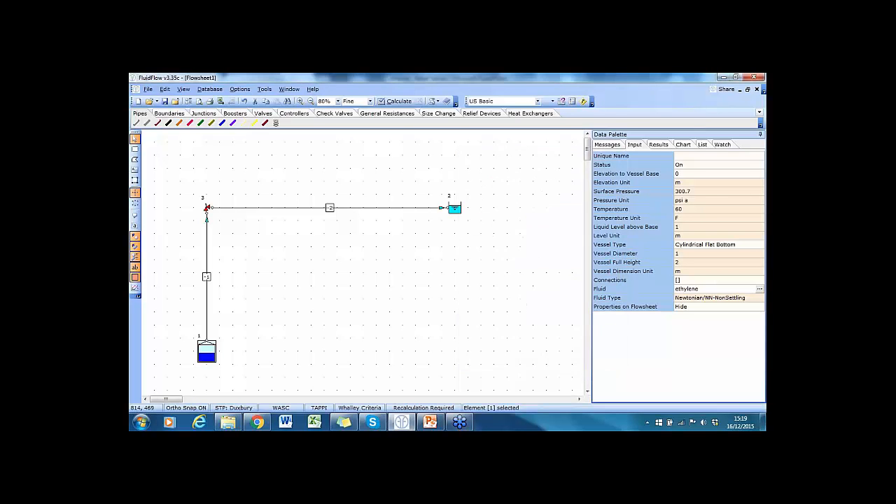
Set the vessel's surface pressure to 61.51 bar a and its temperature to 55 C.
click(692, 192)
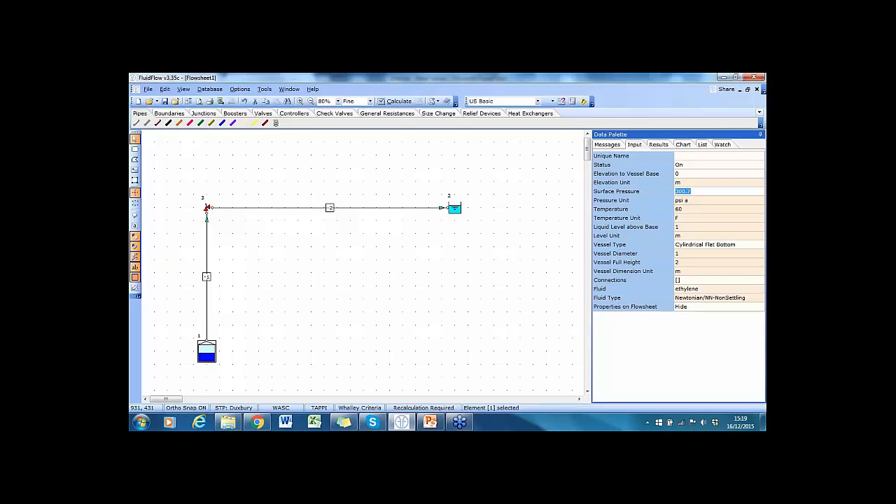
text(61.51)
click(698, 200)
click(760, 201)
drag(760, 240, 760, 217)
click(716, 208)
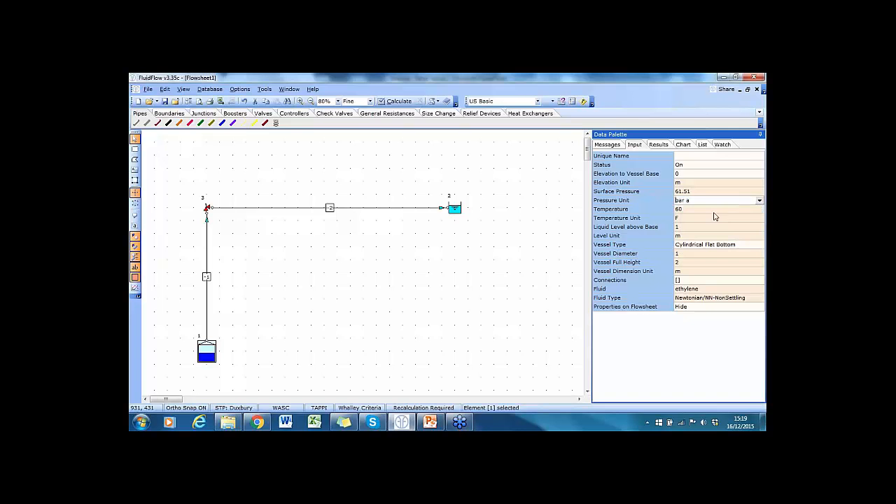
click(700, 209)
text(55)
click(698, 218)
click(759, 218)
click(689, 234)
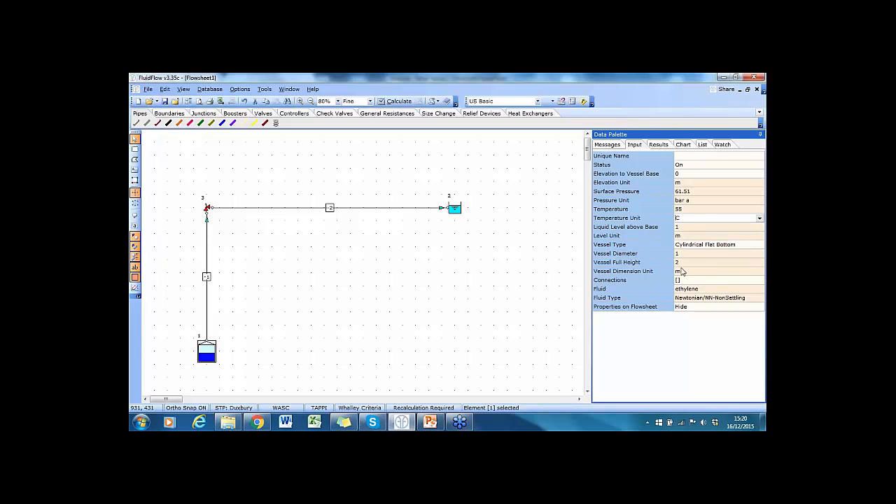
Set the relief valve's pressure loss model to ISO 4126-1 and its set pressure to 55 bar g.
click(207, 207)
click(693, 202)
click(760, 201)
click(706, 214)
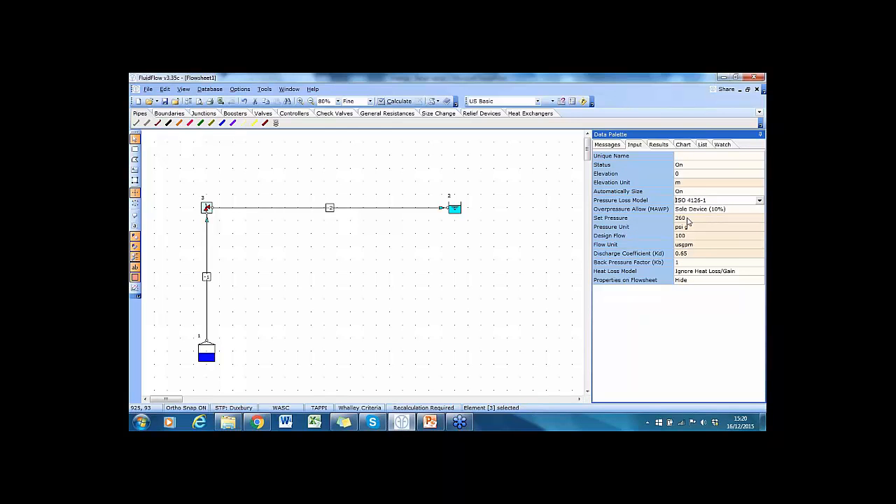
click(688, 220)
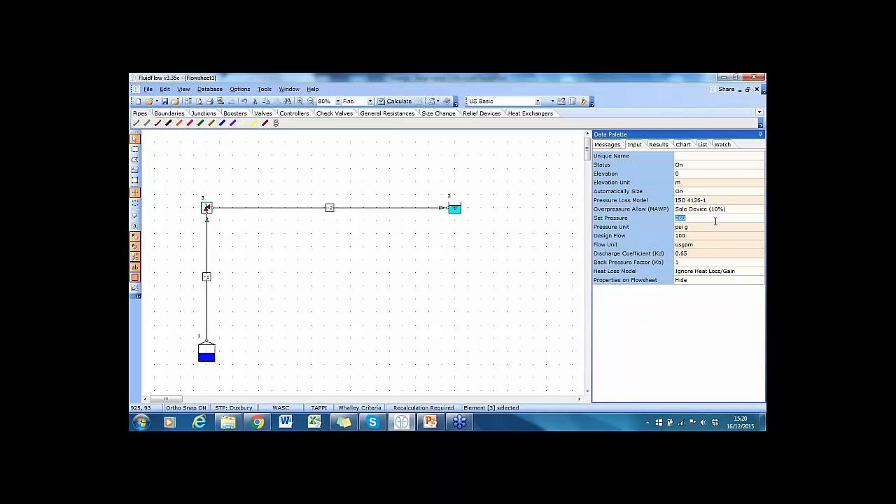
text(55)
click(714, 227)
click(714, 226)
scroll(704, 254, up, 9)
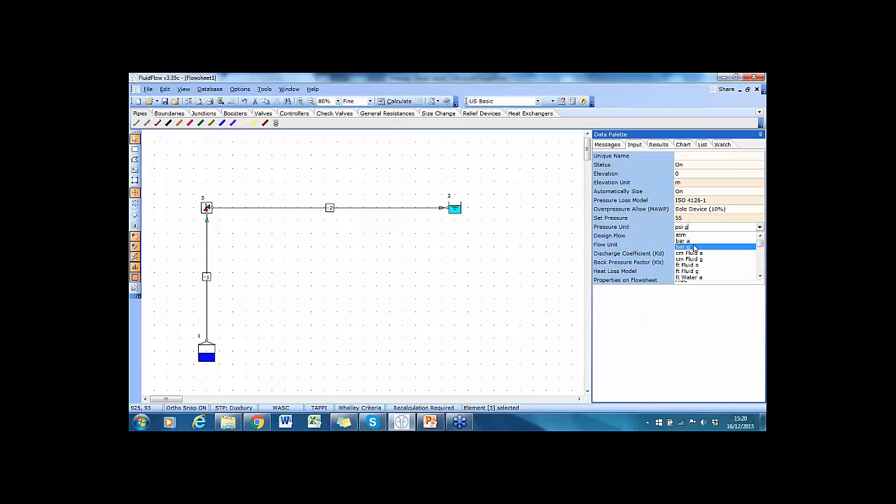
click(694, 247)
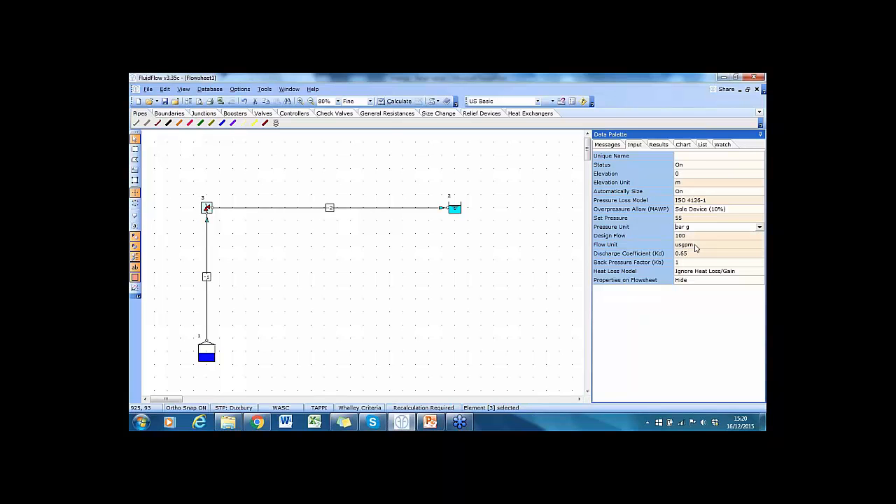
Set the relief valve's design flow to 4200 kg/h and its discharge coefficient to 0.721.
click(692, 236)
text(4200)
key(Return)
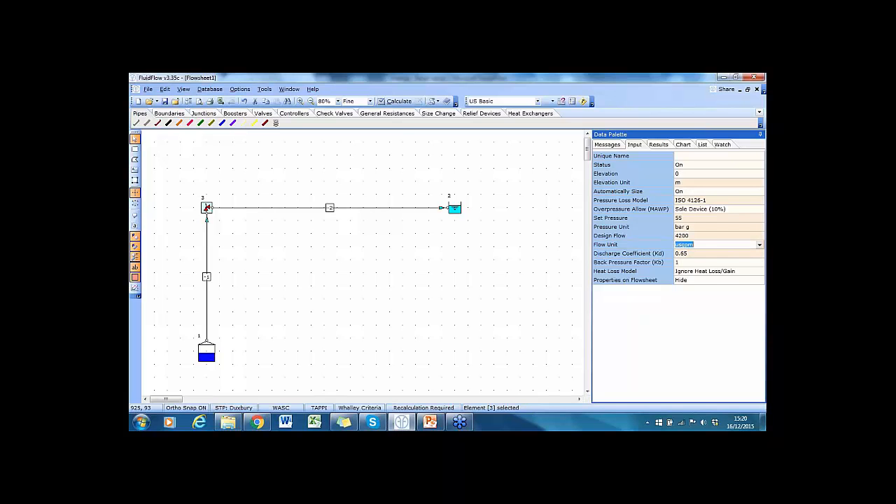
click(760, 245)
scroll(761, 264, up, 3)
scroll(762, 263, up, 2)
scroll(762, 263, up, 3)
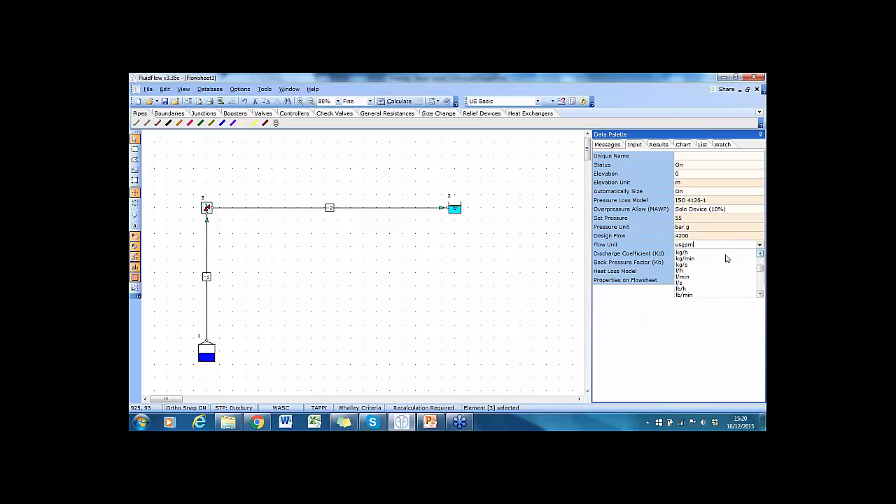
click(714, 255)
click(714, 254)
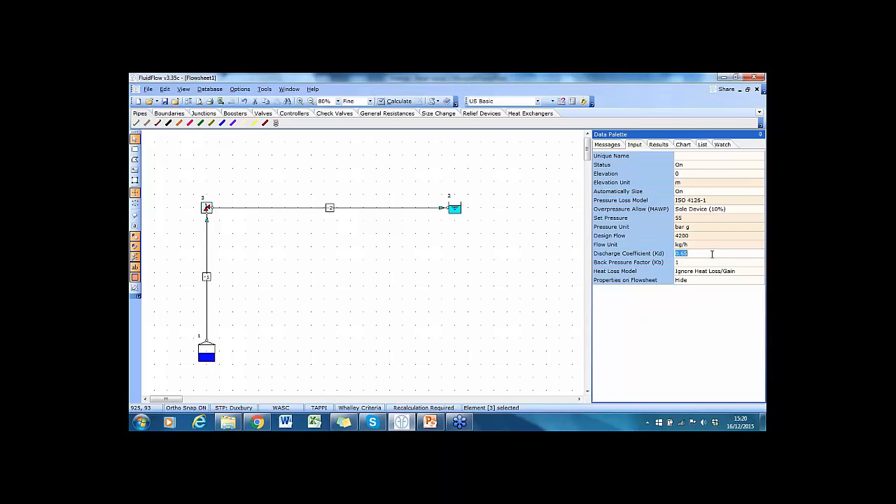
text(0.721)
click(704, 263)
Set the pressure of the discharge boundary at the end of the outlet pipe to 36.1 bar a.
click(454, 208)
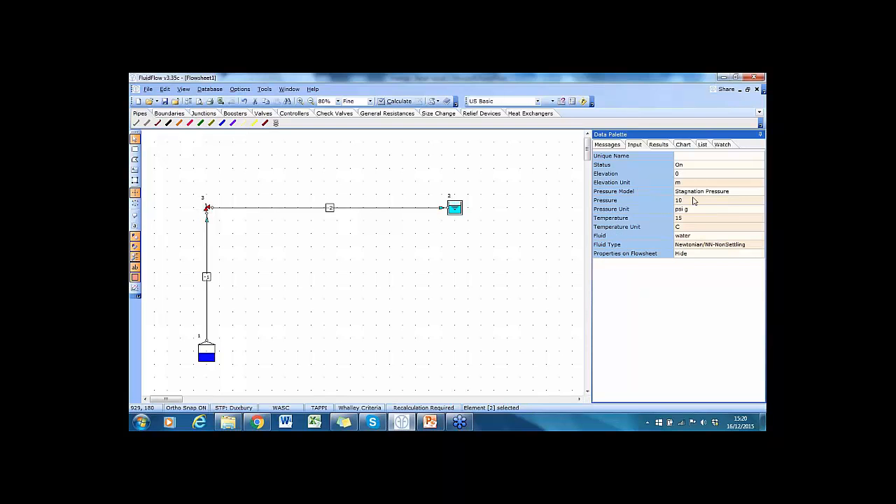
click(693, 201)
text(36.1)
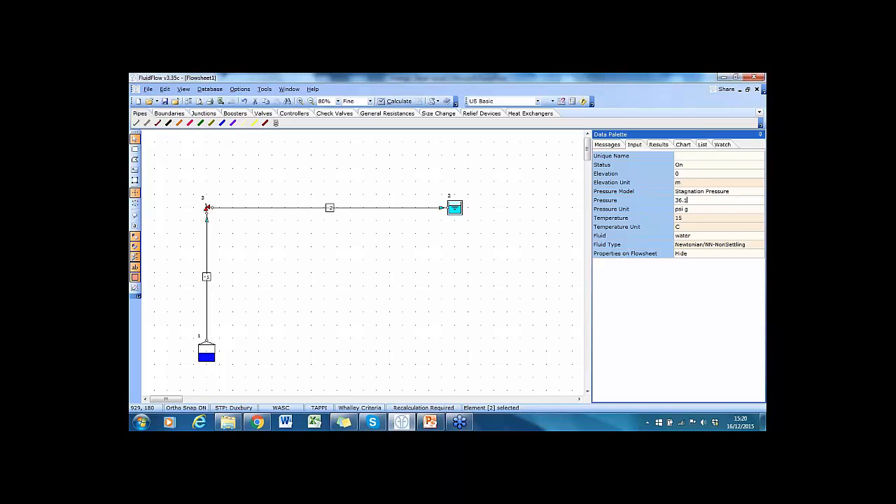
click(760, 209)
click(759, 209)
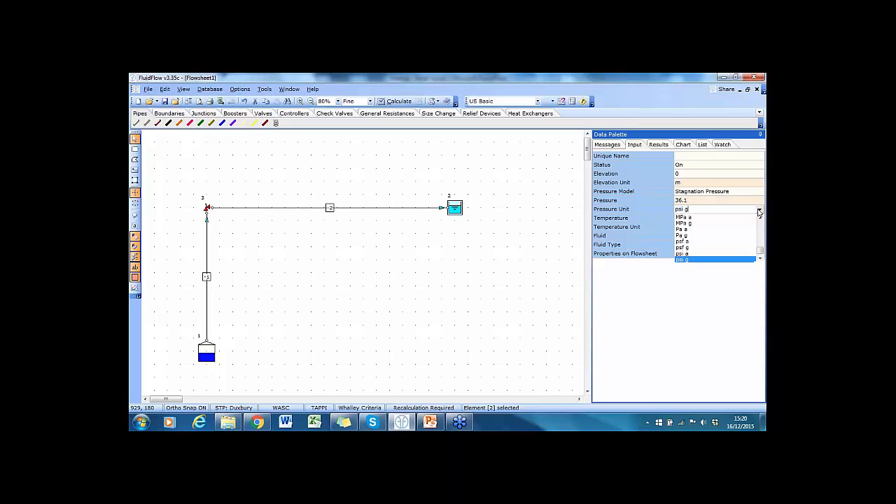
drag(760, 250, 760, 223)
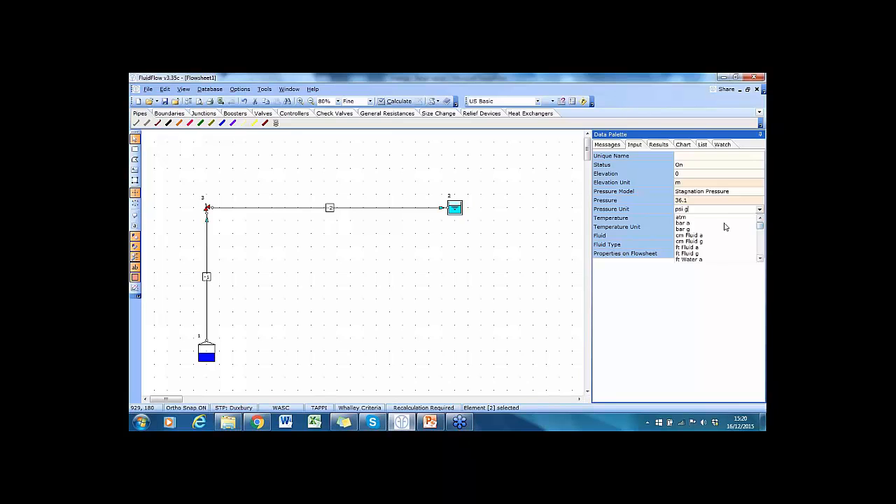
click(725, 226)
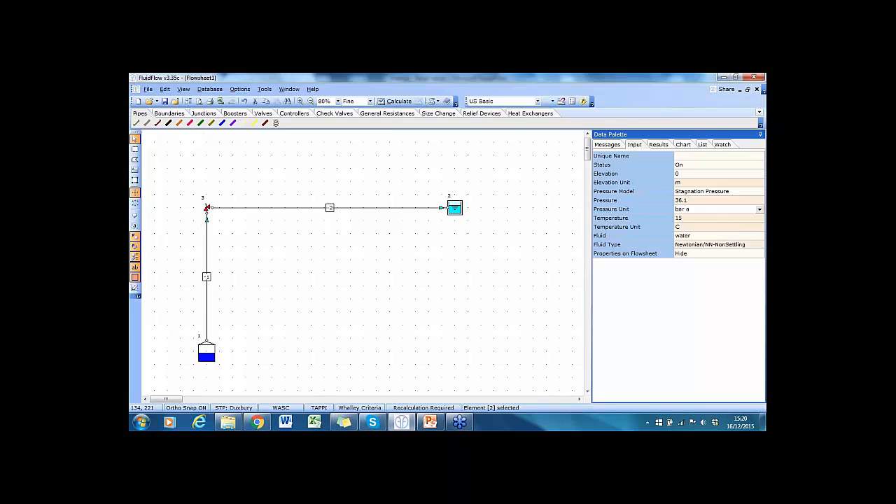
Change the length unit of the inlet pipe to in and of the discharge pipe to ft.
click(207, 239)
click(698, 183)
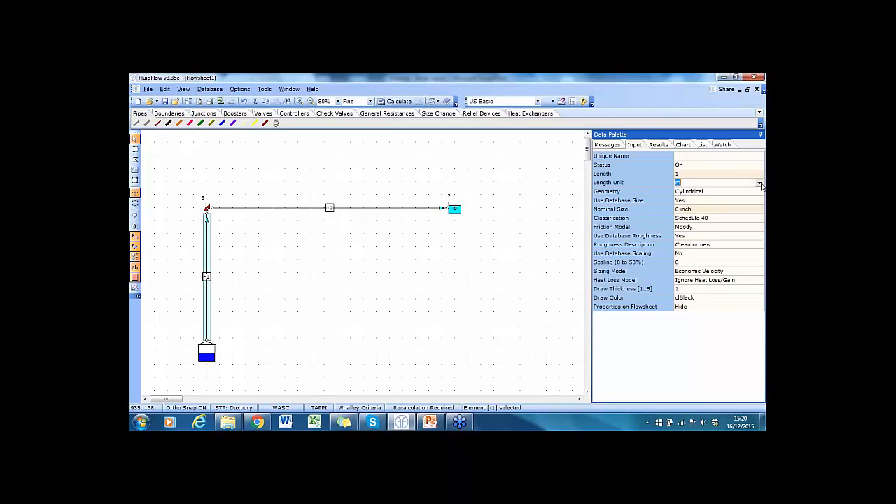
click(699, 184)
click(688, 203)
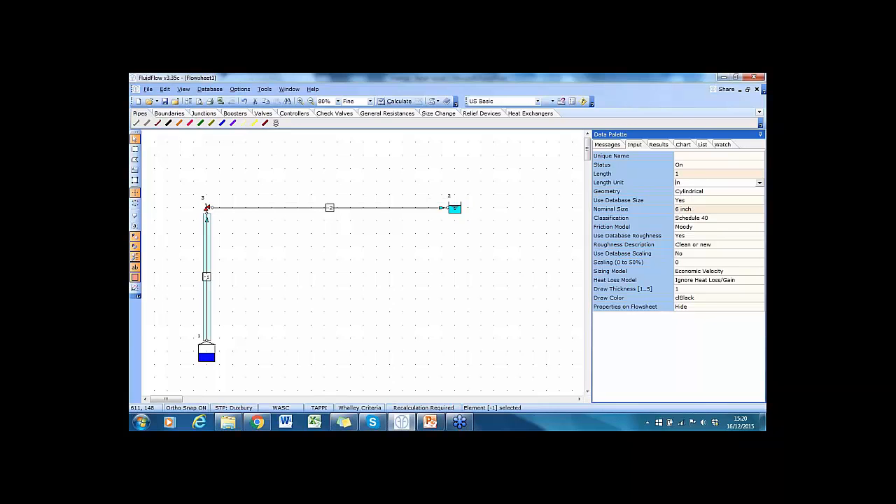
click(400, 210)
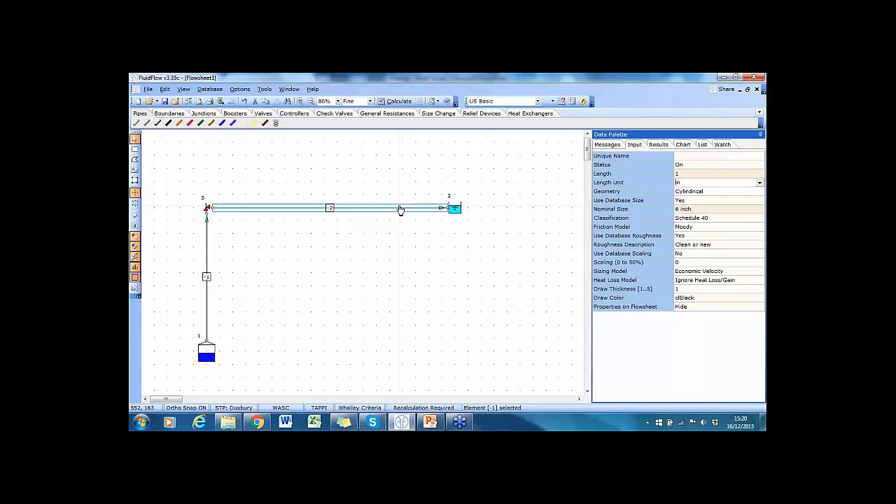
click(697, 184)
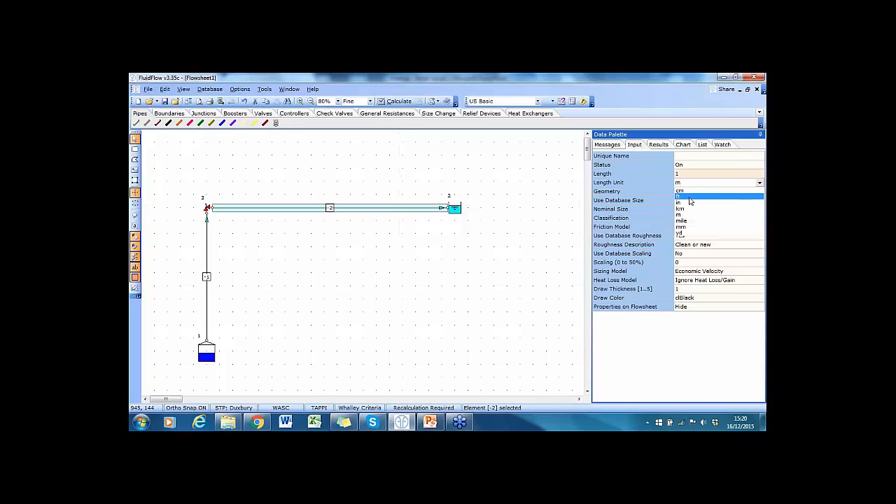
click(690, 197)
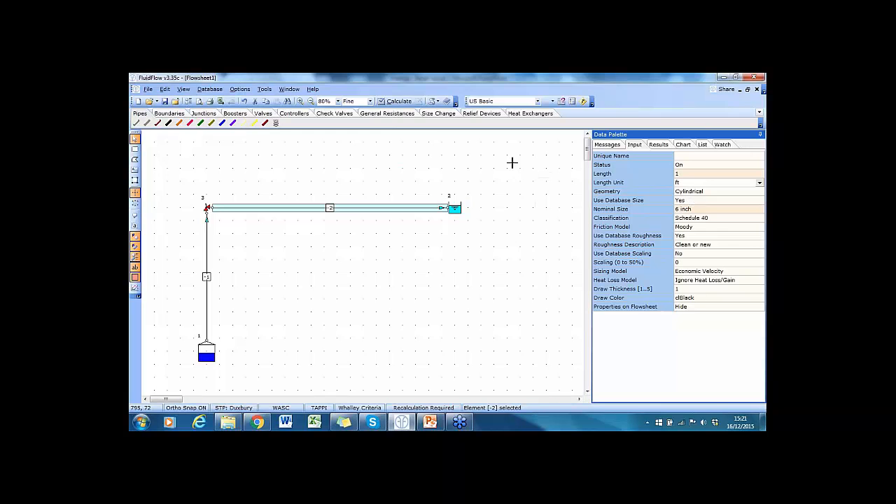
Calculate the network and switch the unit environment to System International.
click(395, 100)
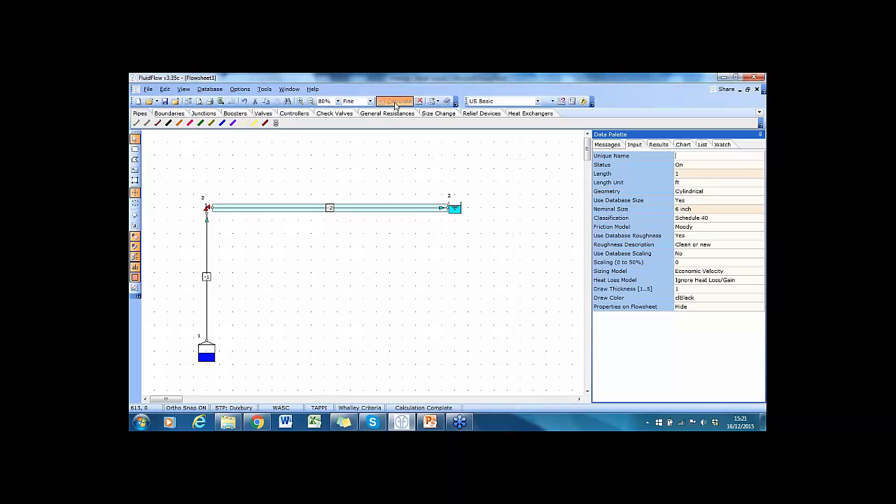
click(502, 100)
click(490, 120)
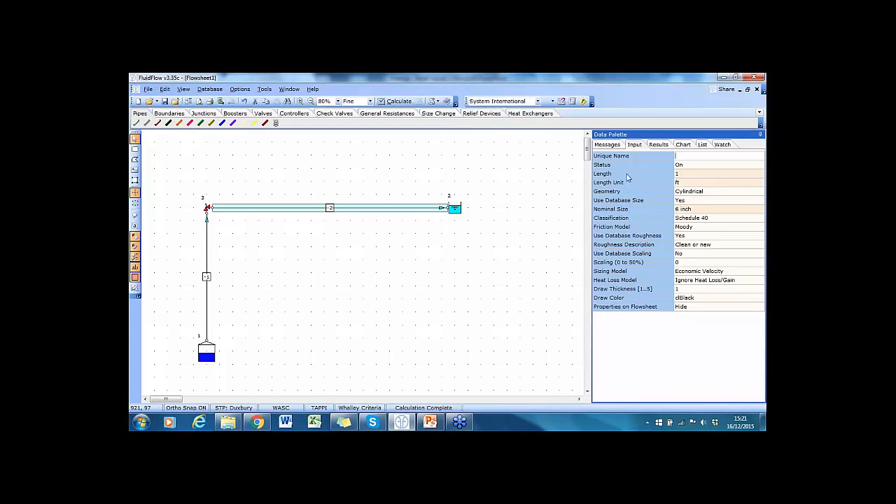
Review the relief valve's sizing results and compare them with its inputs.
click(659, 144)
click(206, 209)
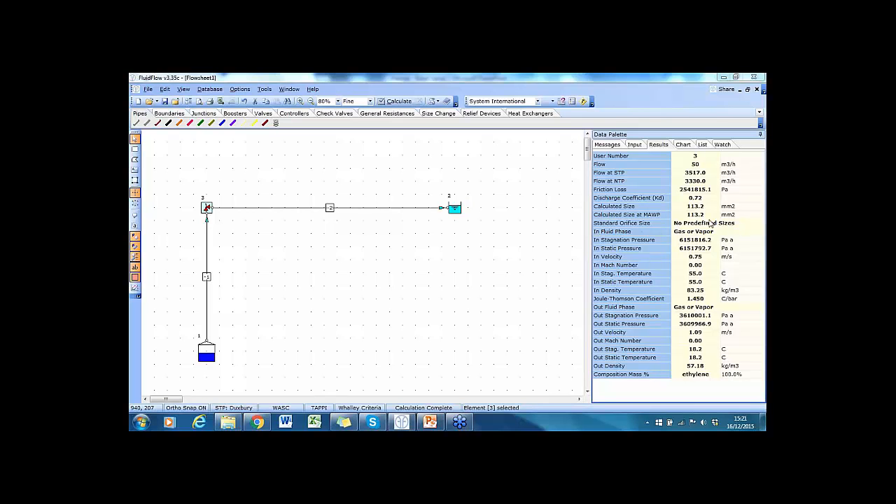
click(634, 144)
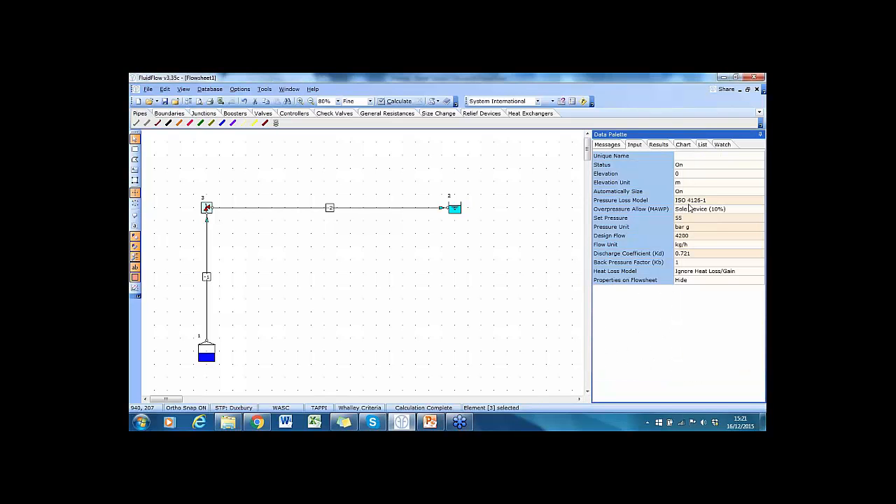
click(658, 146)
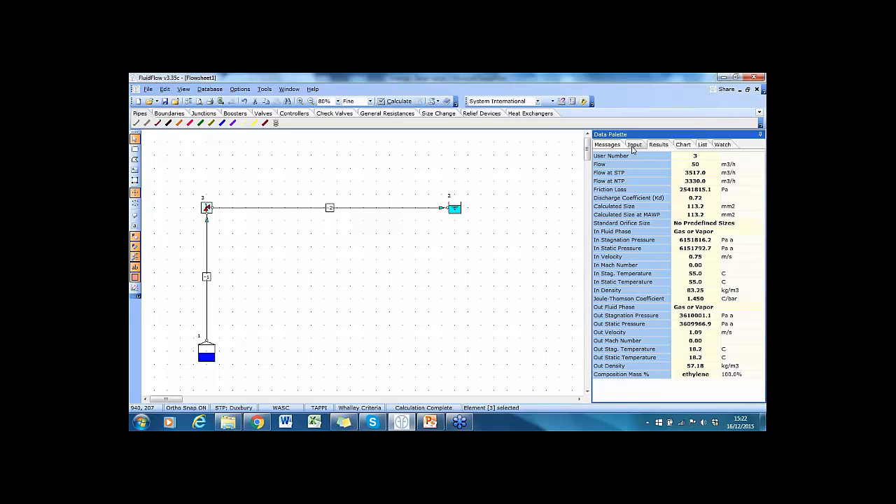
click(634, 145)
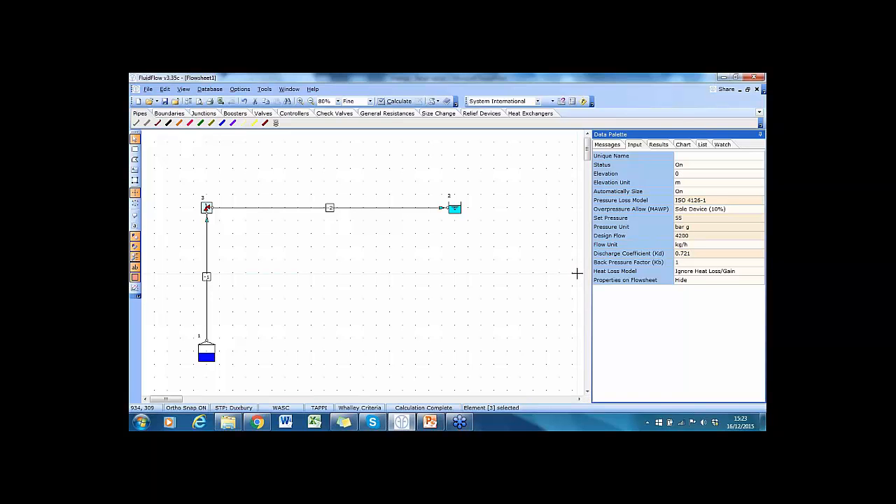
Switch to PowerPoint, start the slide show from the current slide, and advance to the FluidFlow Users slide.
click(429, 422)
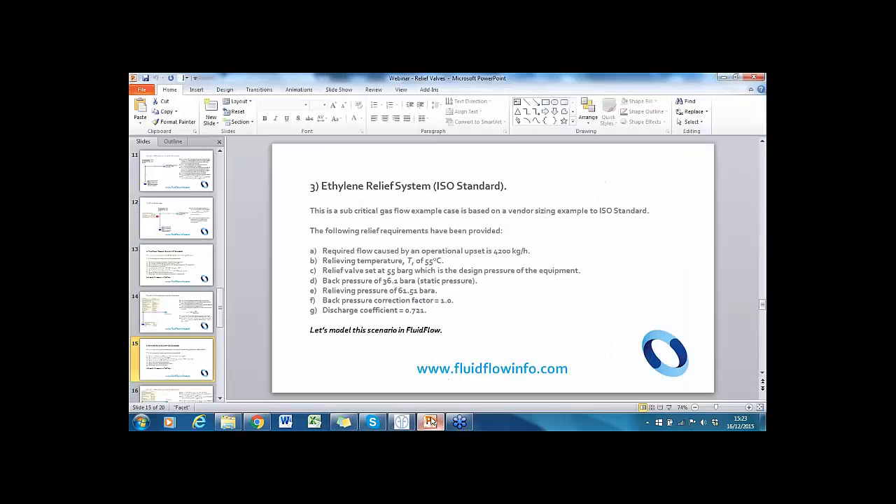
click(329, 92)
click(174, 110)
key(Right)
key(Right)
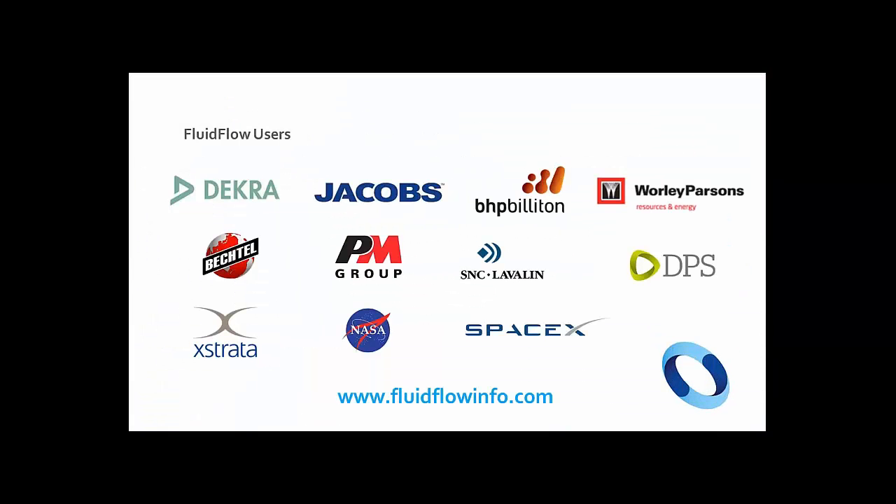